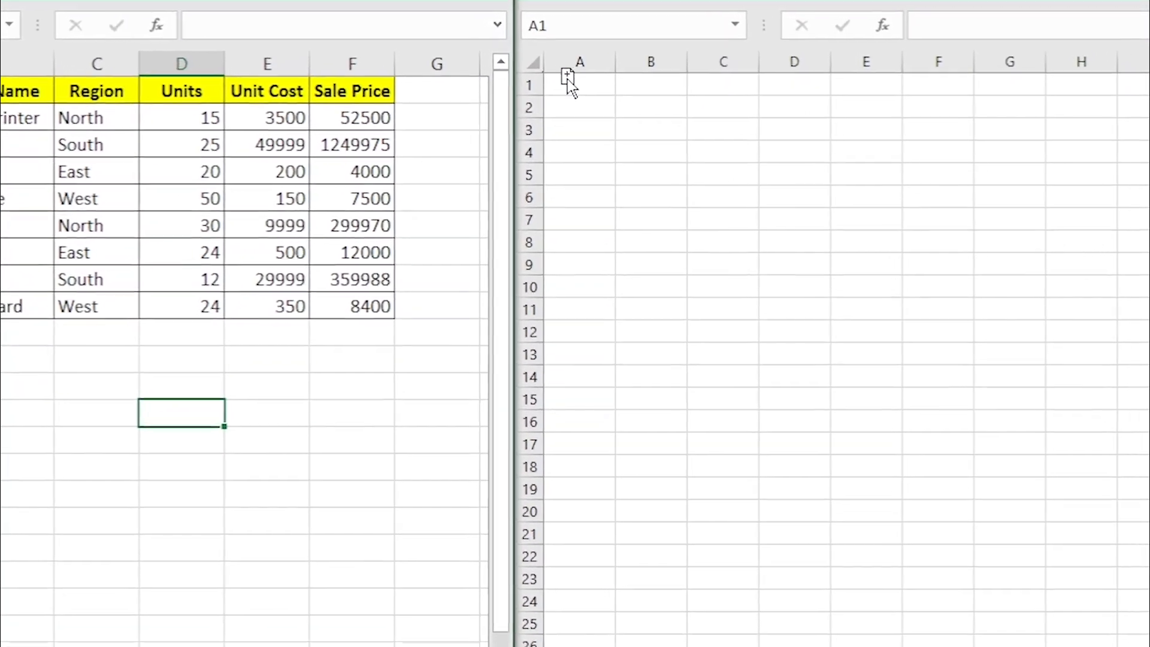
{"action": "left_click_drag", "start_coordinate": [569, 82], "coordinate": [570, 84]}
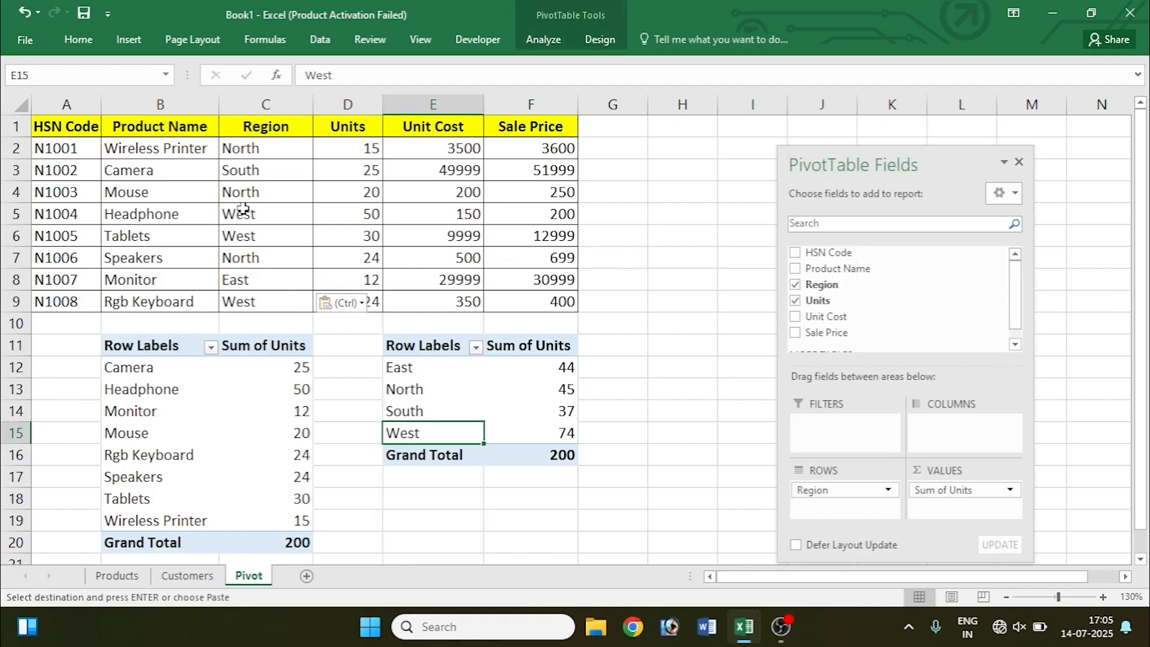
Fill the Region value North from C4 down through C9 in the Pivot sheet's source table
{"action": "left_click", "coordinate": [262, 190]}
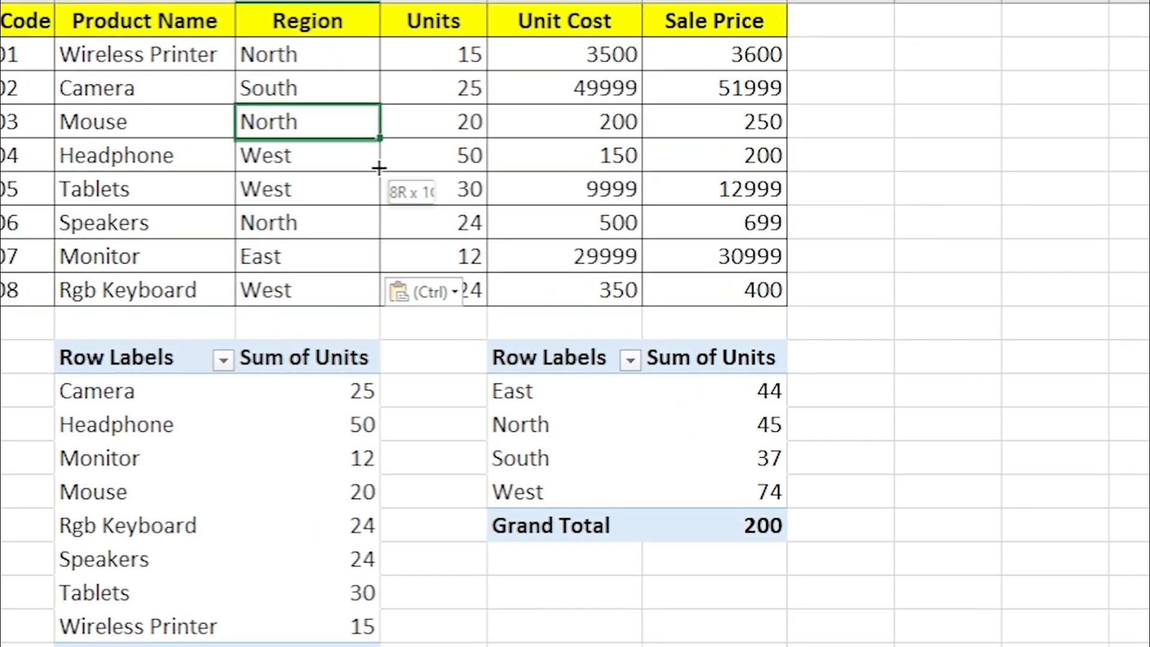
{"action": "left_click_drag", "start_coordinate": [313, 202], "coordinate": [308, 290]}
{"action": "left_click_drag", "start_coordinate": [381, 270], "coordinate": [378, 300]}
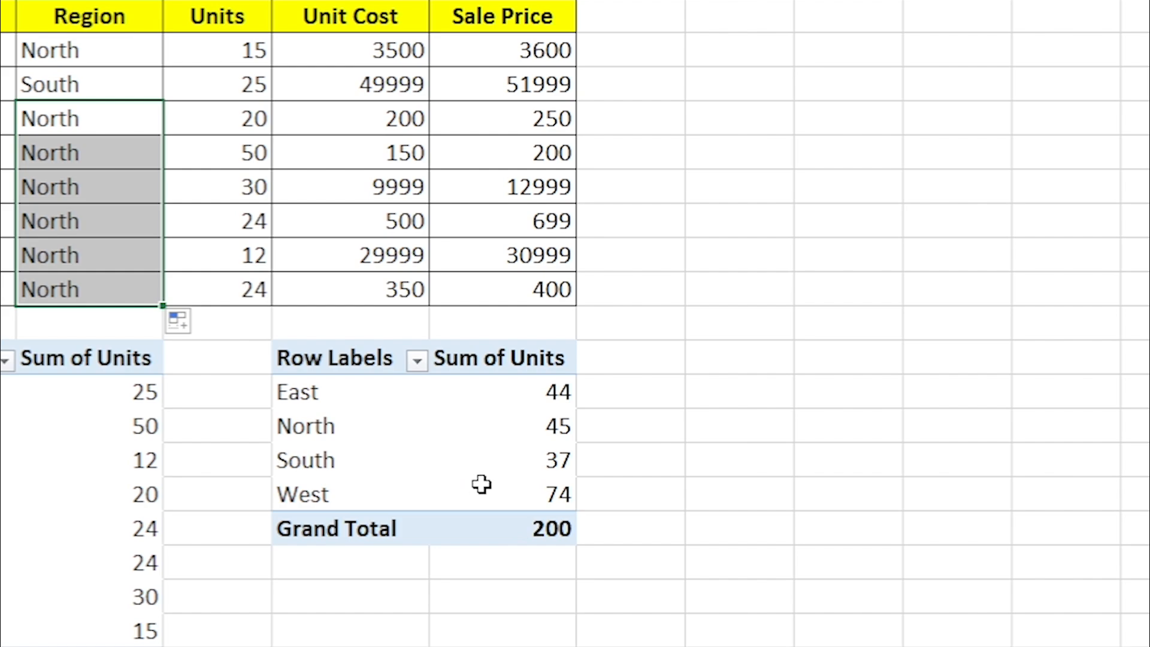
{"action": "mouse_move", "coordinate": [481, 483]}
{"action": "left_click", "coordinate": [231, 158]}
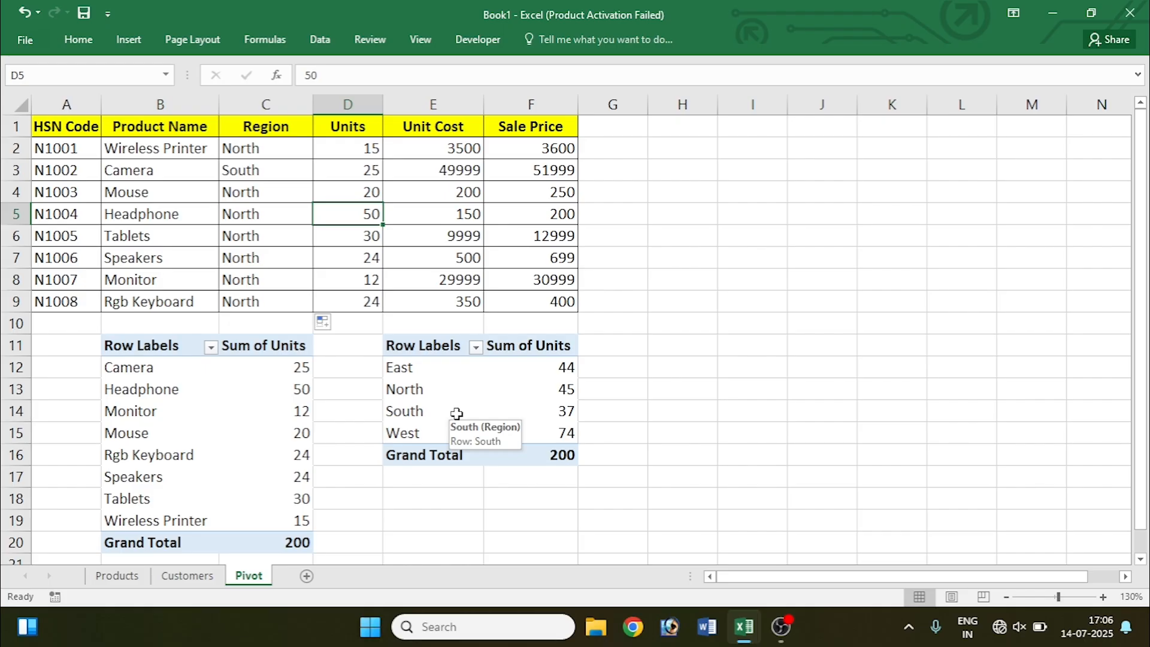
Refresh the pivot table that sums units by region and undo that refresh
{"action": "left_click", "coordinate": [473, 388]}
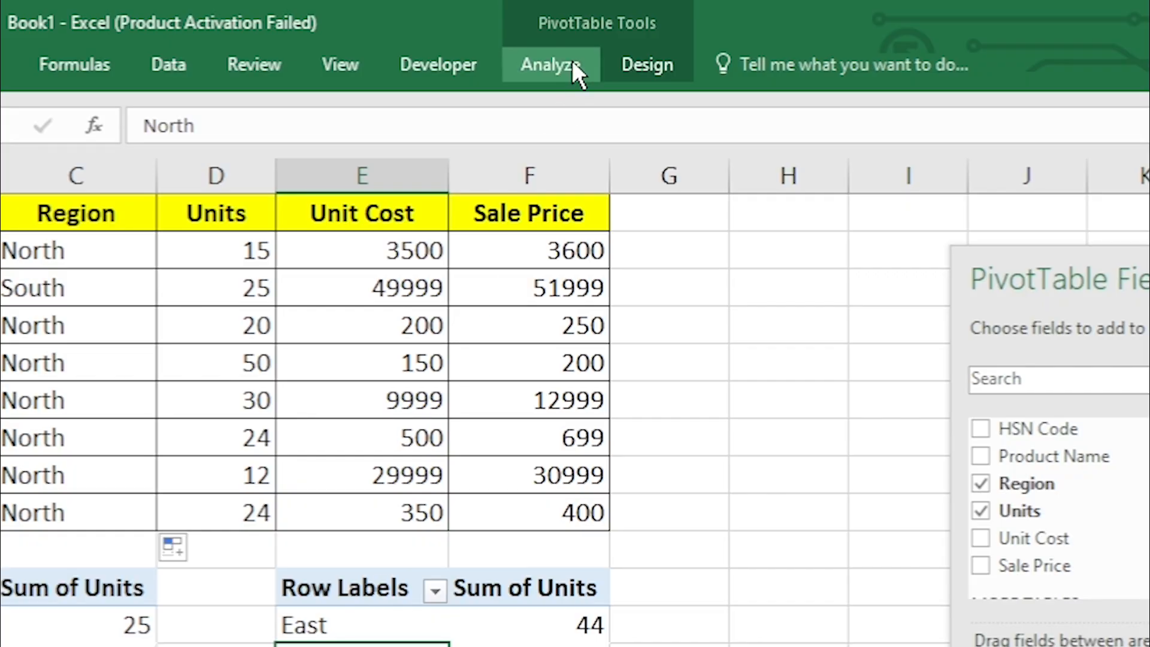
{"action": "left_click", "coordinate": [571, 60]}
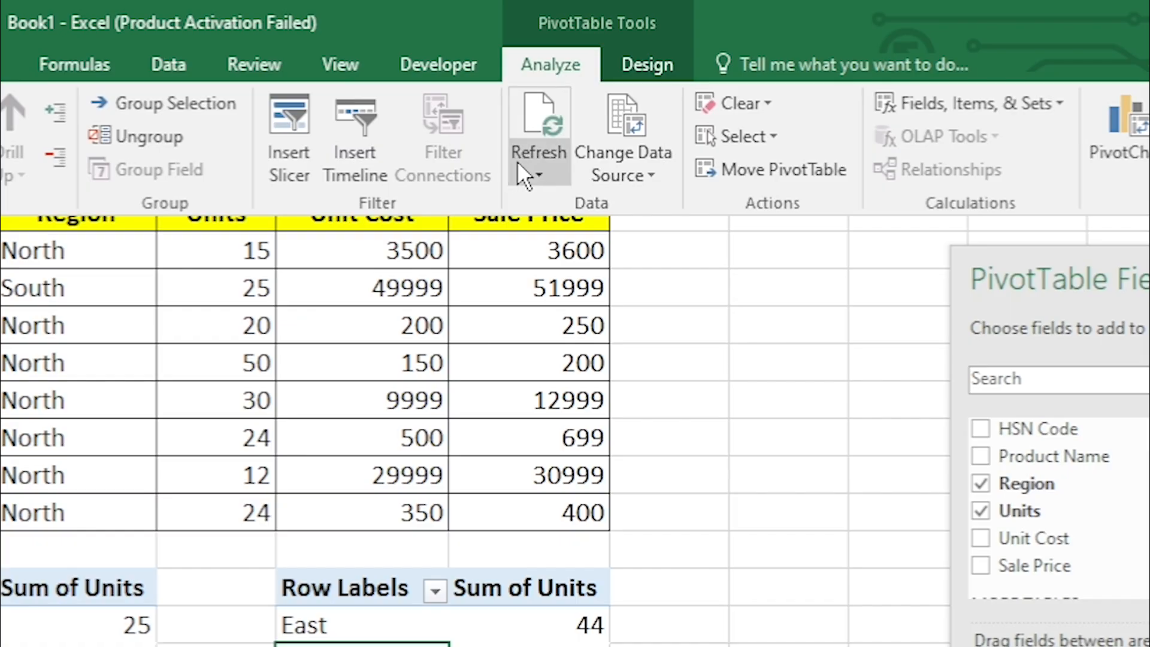
{"action": "left_click", "coordinate": [524, 174]}
{"action": "left_click", "coordinate": [526, 203]}
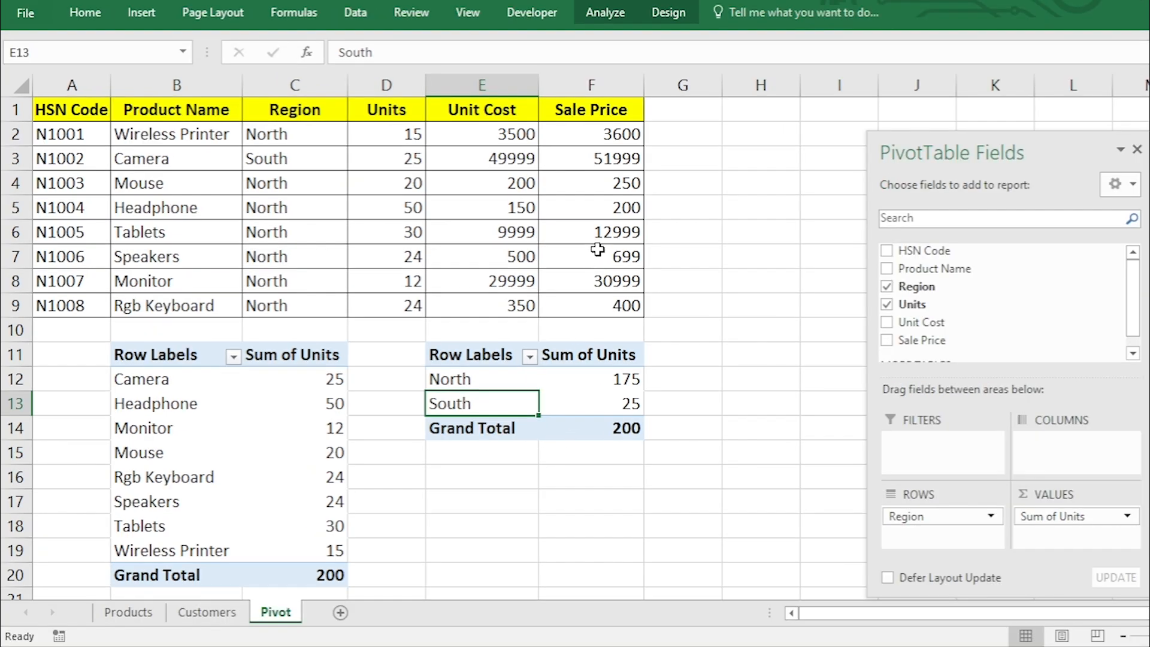
{"action": "key", "text": "ctrl+z"}
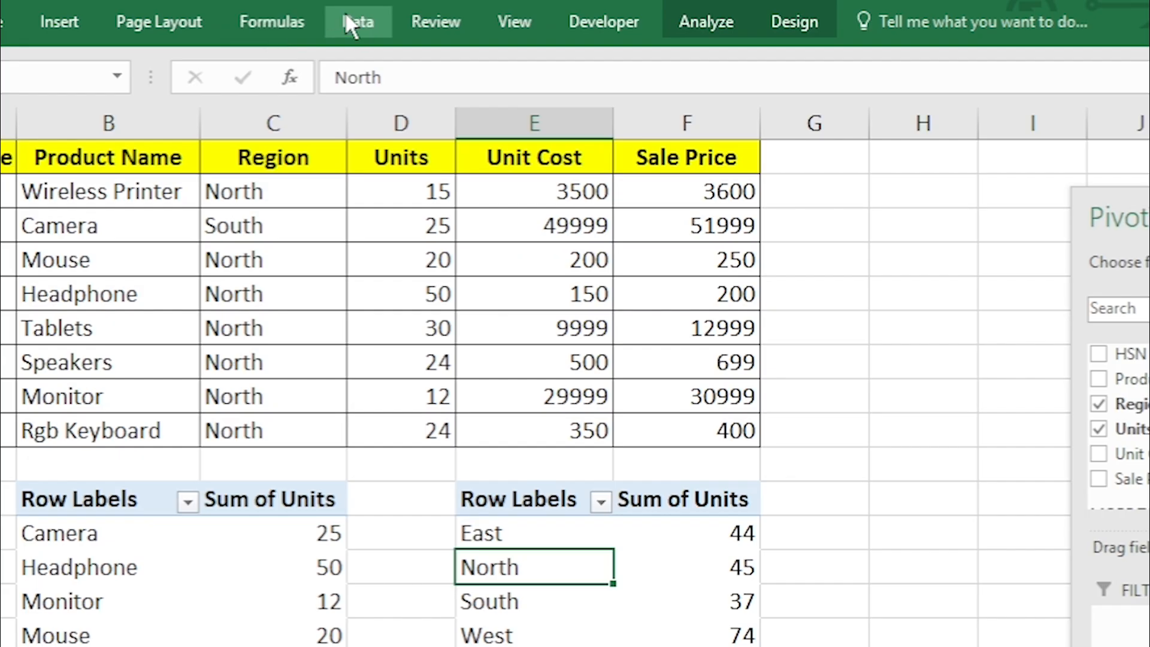
Add the Refresh command to the Quick Access Toolbar and use it to update the region pivot table
{"action": "left_click", "coordinate": [347, 12]}
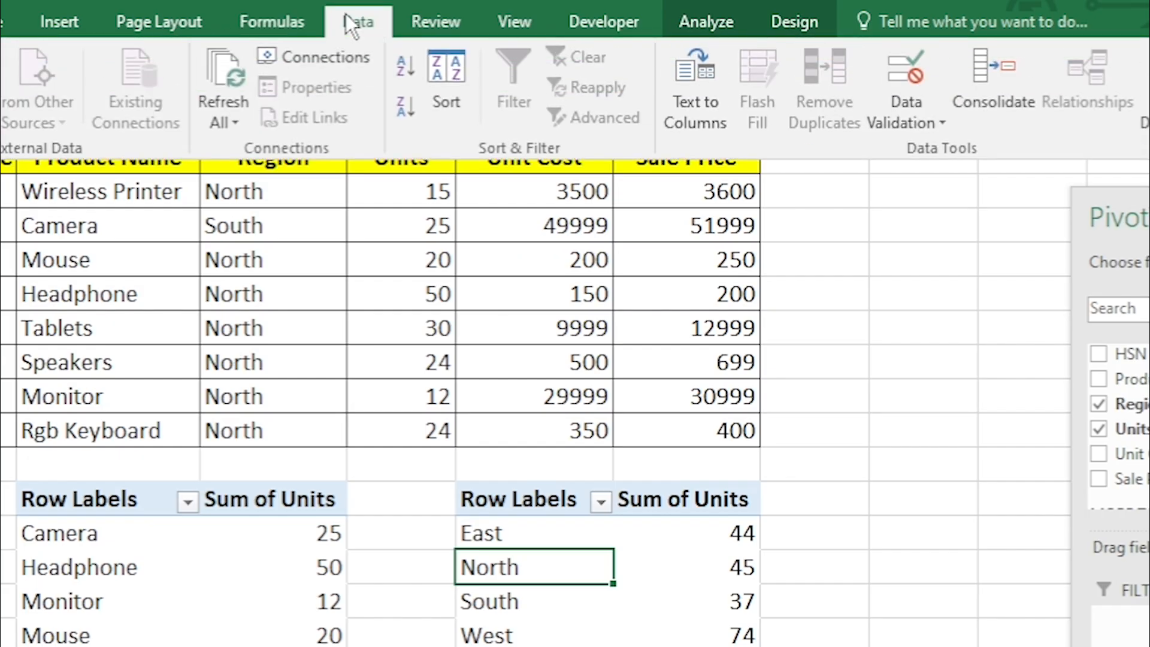
{"action": "left_click", "coordinate": [236, 112]}
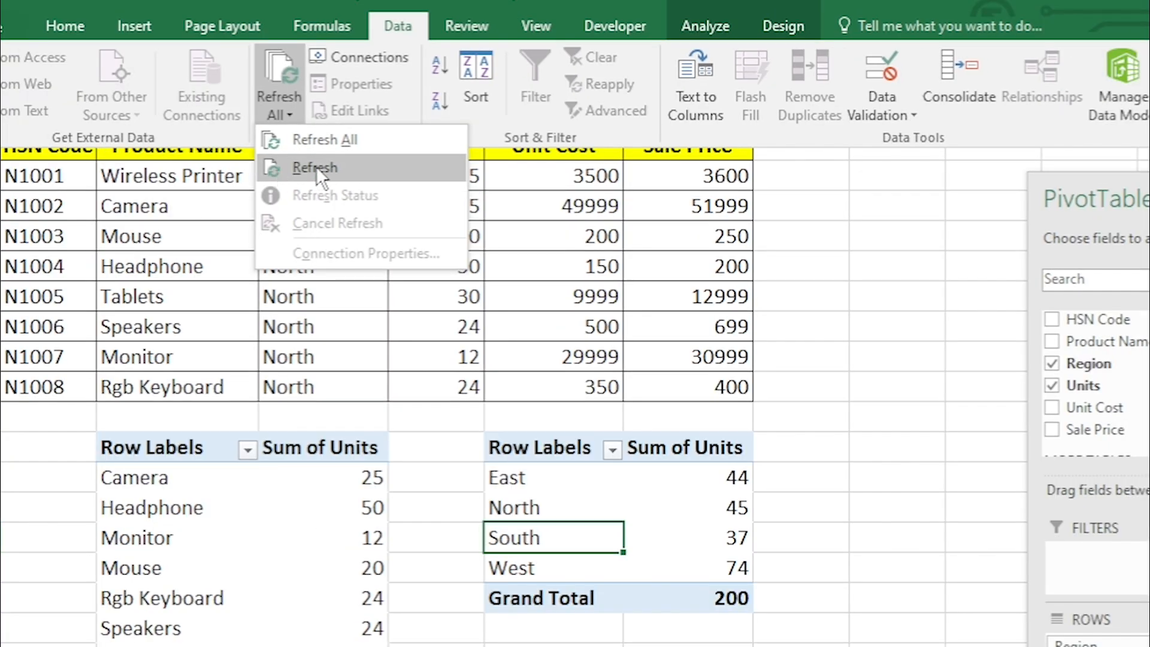
{"action": "right_click", "coordinate": [288, 183]}
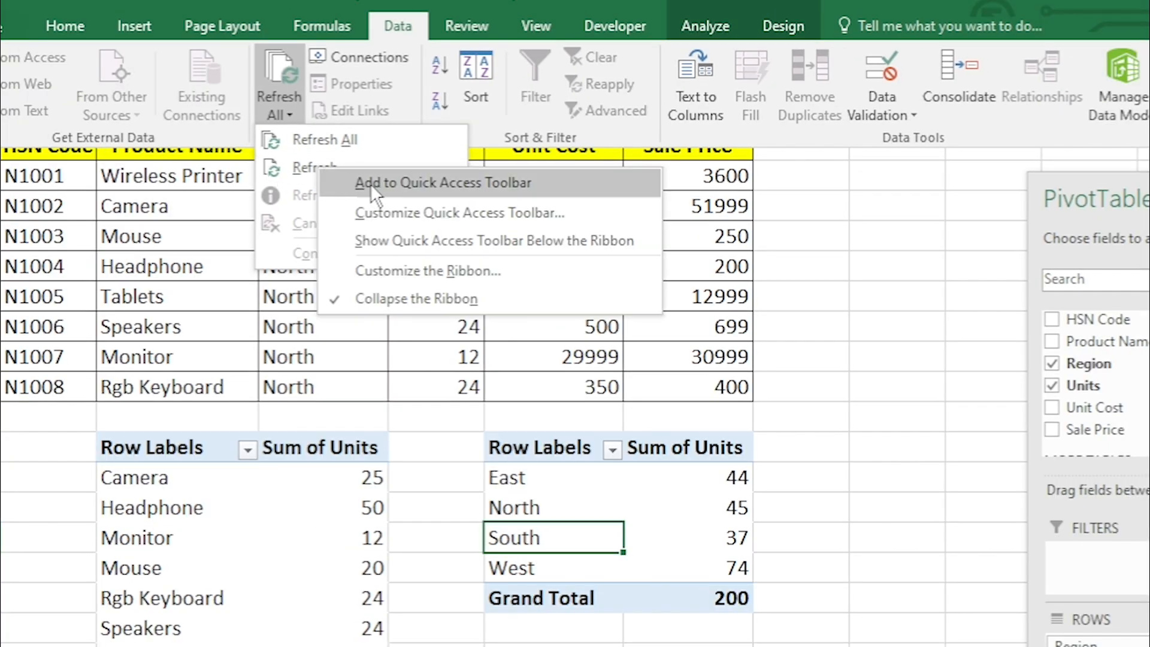
{"action": "left_click", "coordinate": [457, 182]}
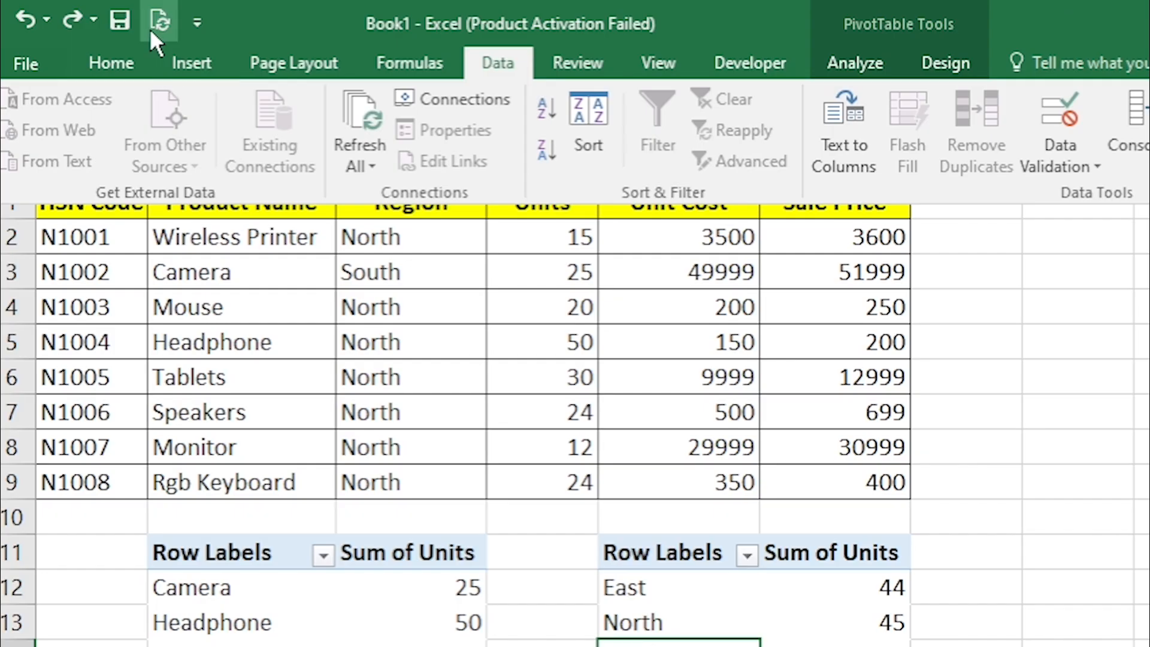
{"action": "left_click", "coordinate": [151, 30]}
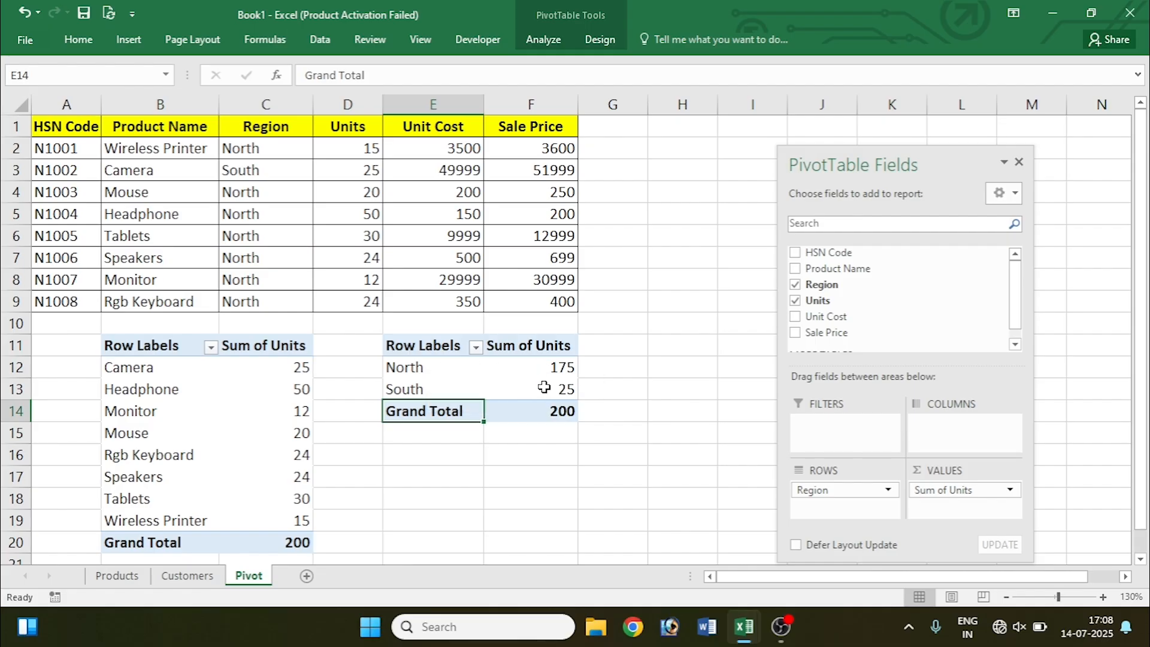
{"action": "mouse_move", "coordinate": [543, 388]}
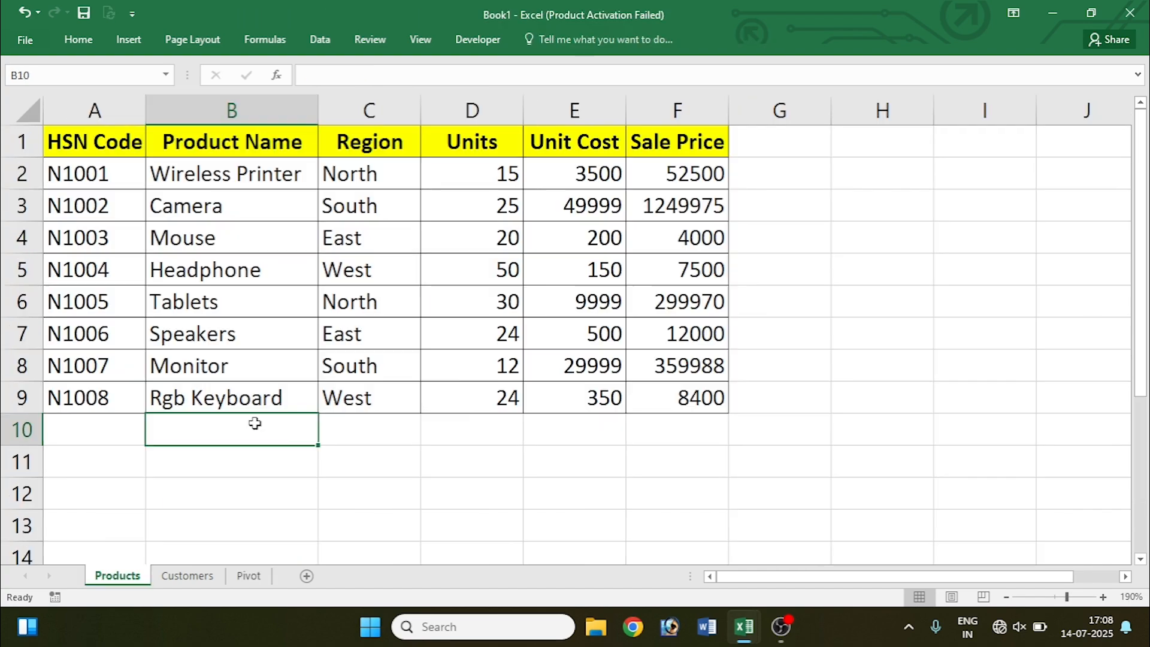
Apply List data validation with an in-cell dropdown to column B of the Products sheet, using =$B$2:$B$9 as the source
{"action": "left_click", "coordinate": [251, 228]}
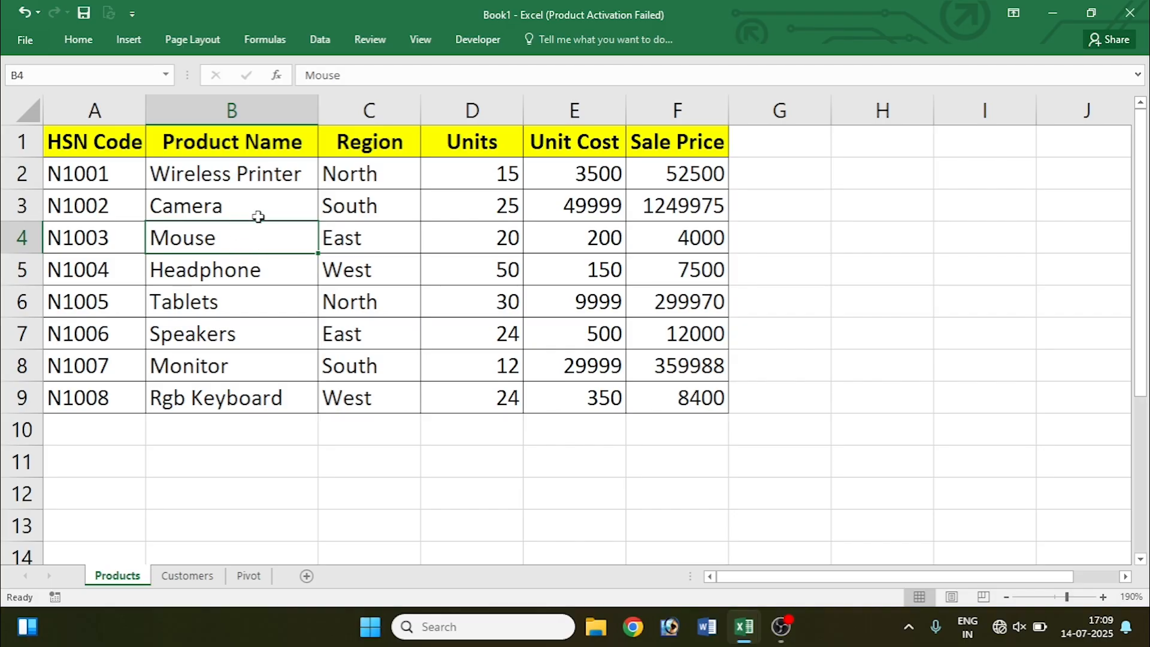
{"action": "left_click", "coordinate": [231, 109]}
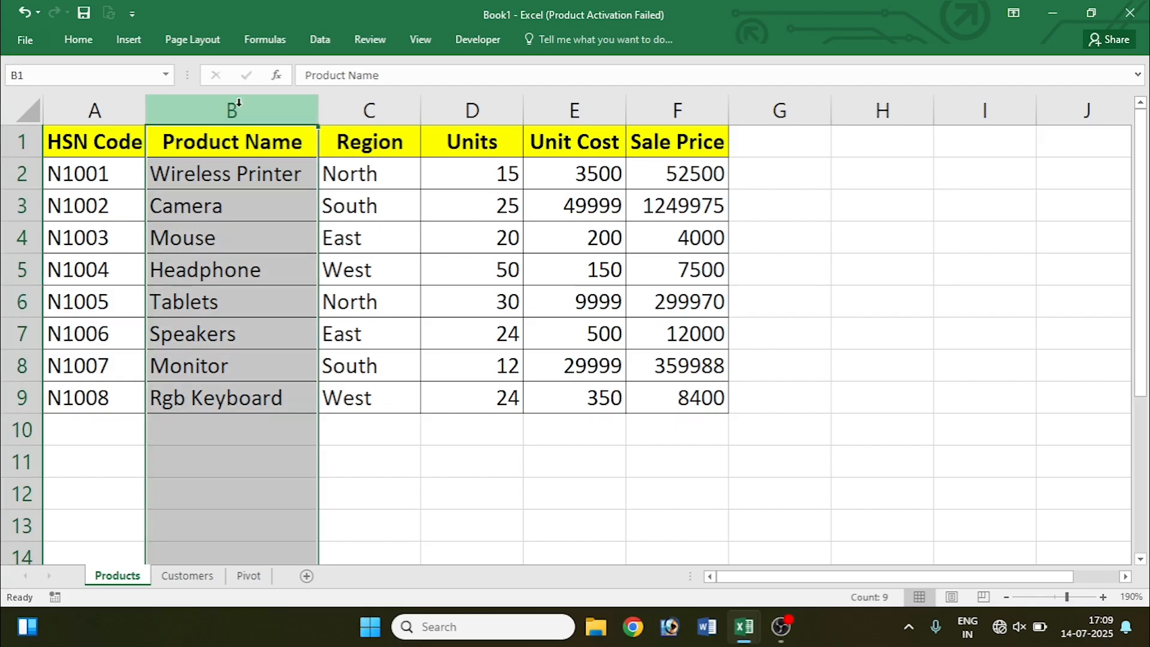
{"action": "left_click", "coordinate": [320, 46]}
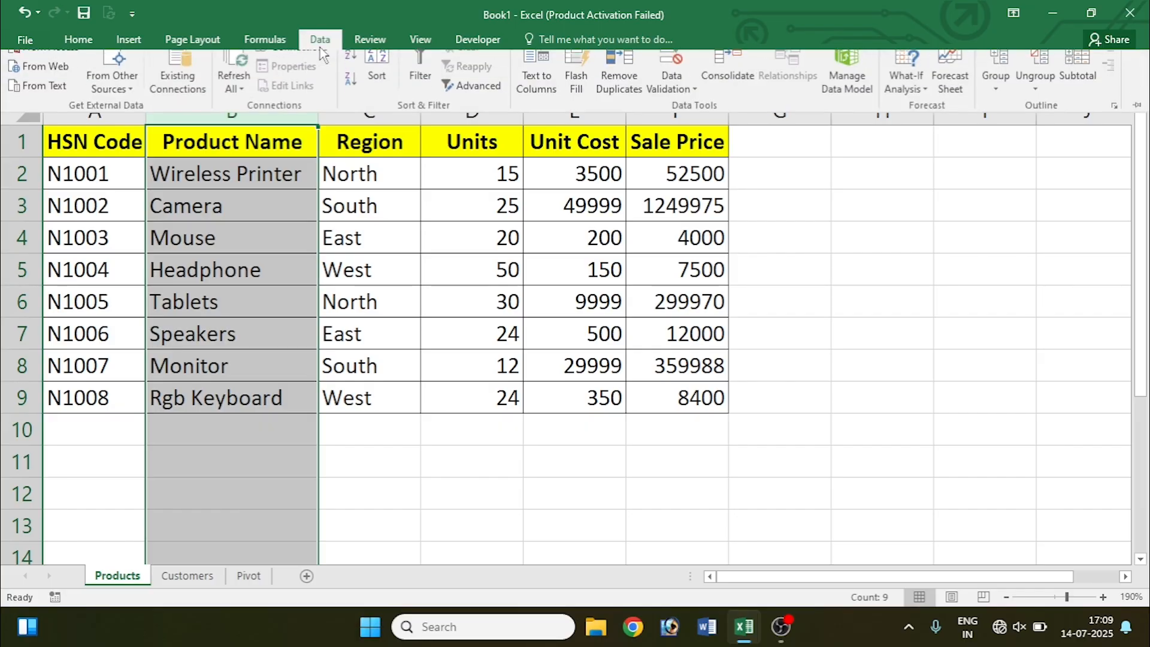
{"action": "left_click", "coordinate": [666, 101]}
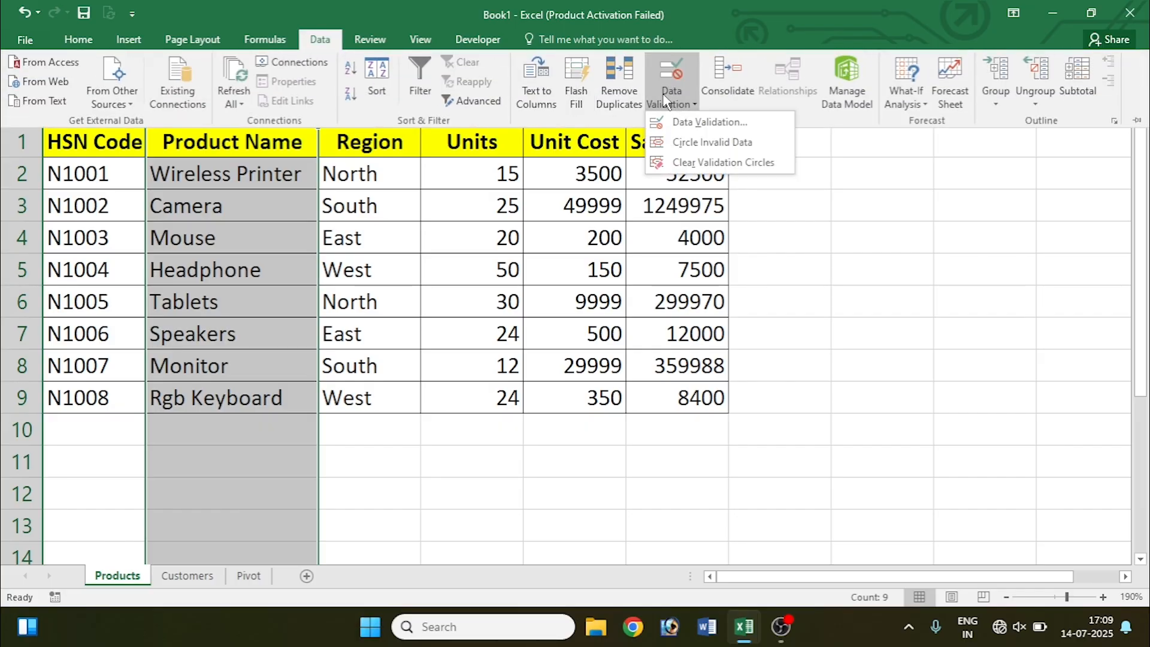
{"action": "left_click", "coordinate": [694, 122]}
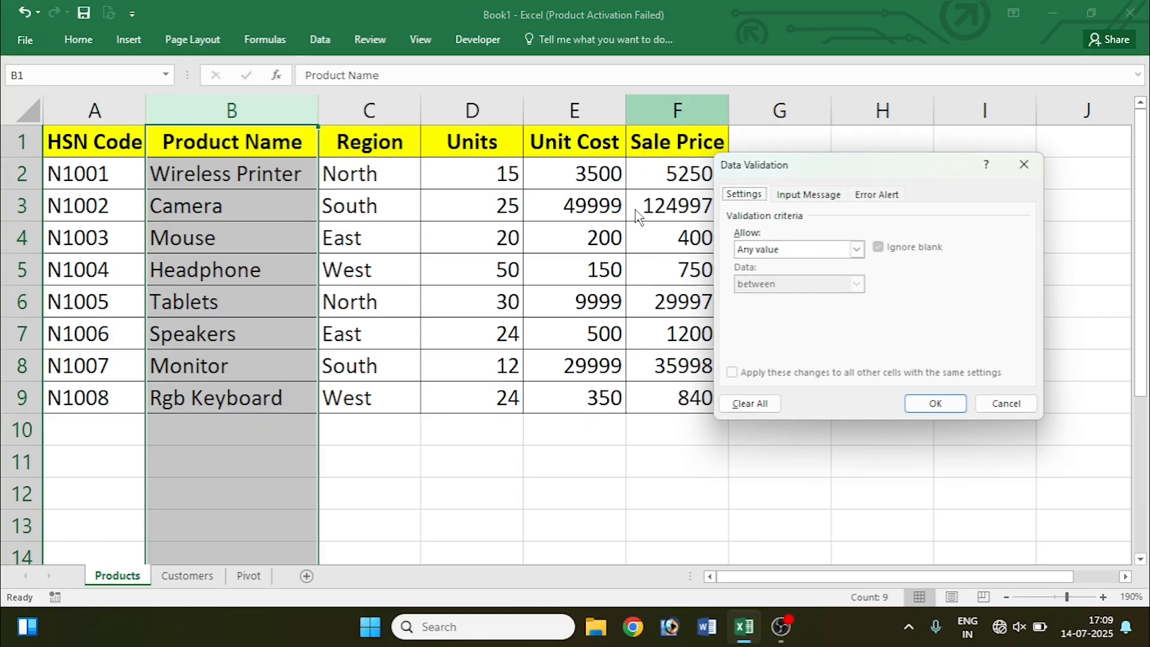
{"action": "left_click_drag", "start_coordinate": [800, 167], "coordinate": [580, 145]}
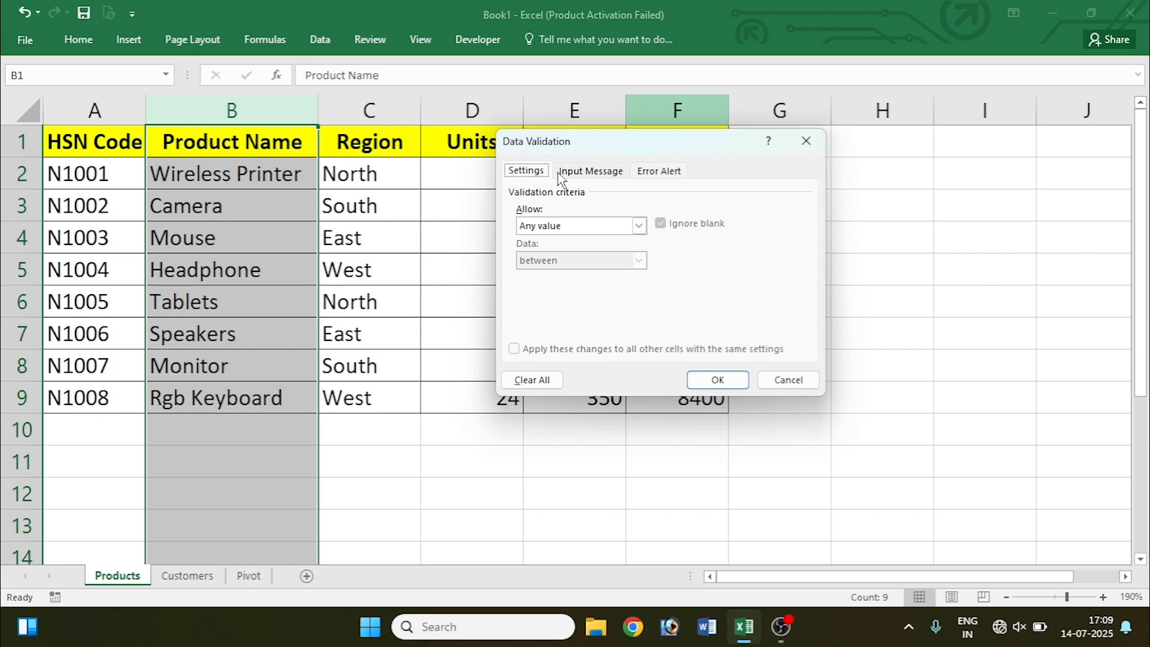
{"action": "left_click", "coordinate": [632, 228]}
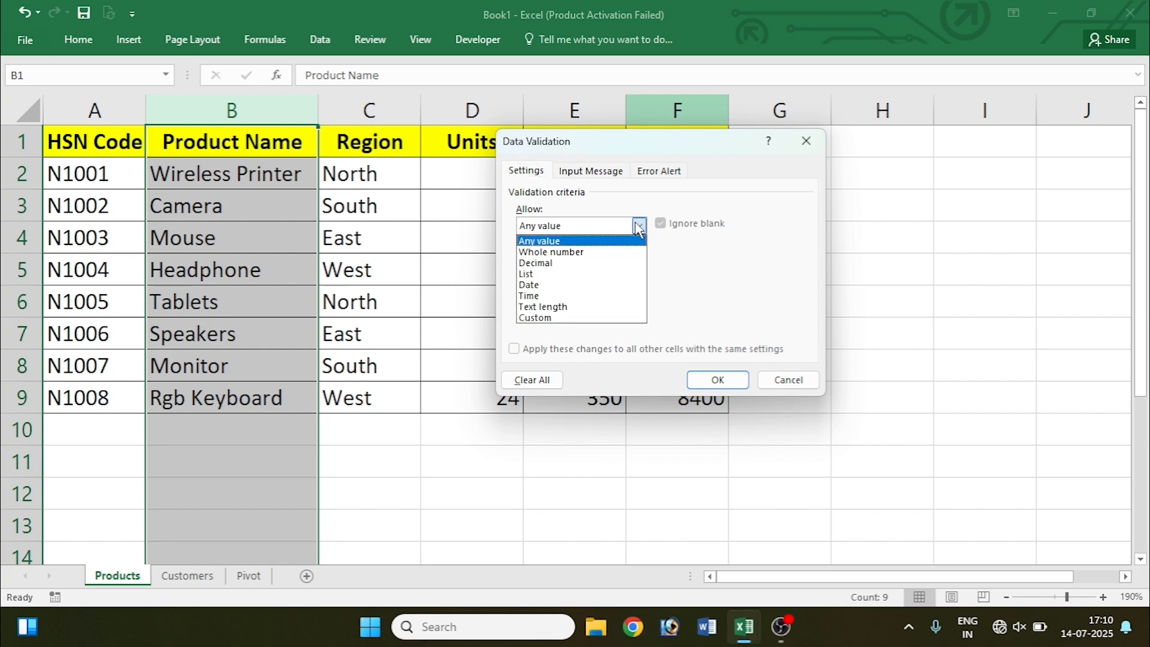
{"action": "left_click", "coordinate": [623, 274]}
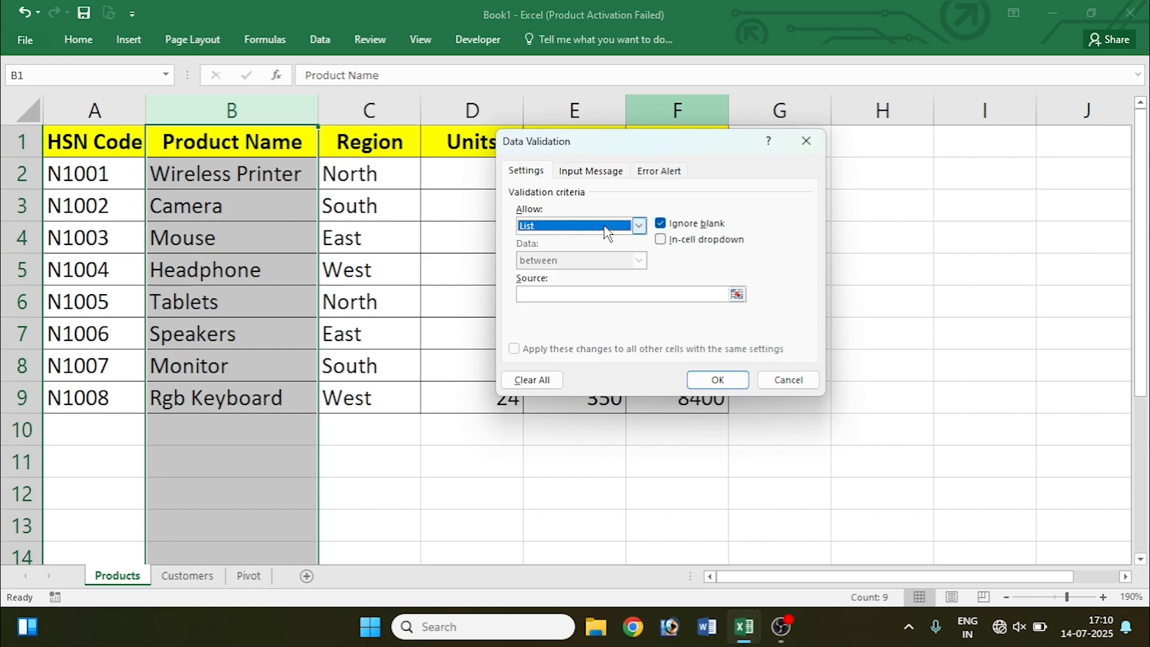
{"action": "left_click", "coordinate": [662, 244]}
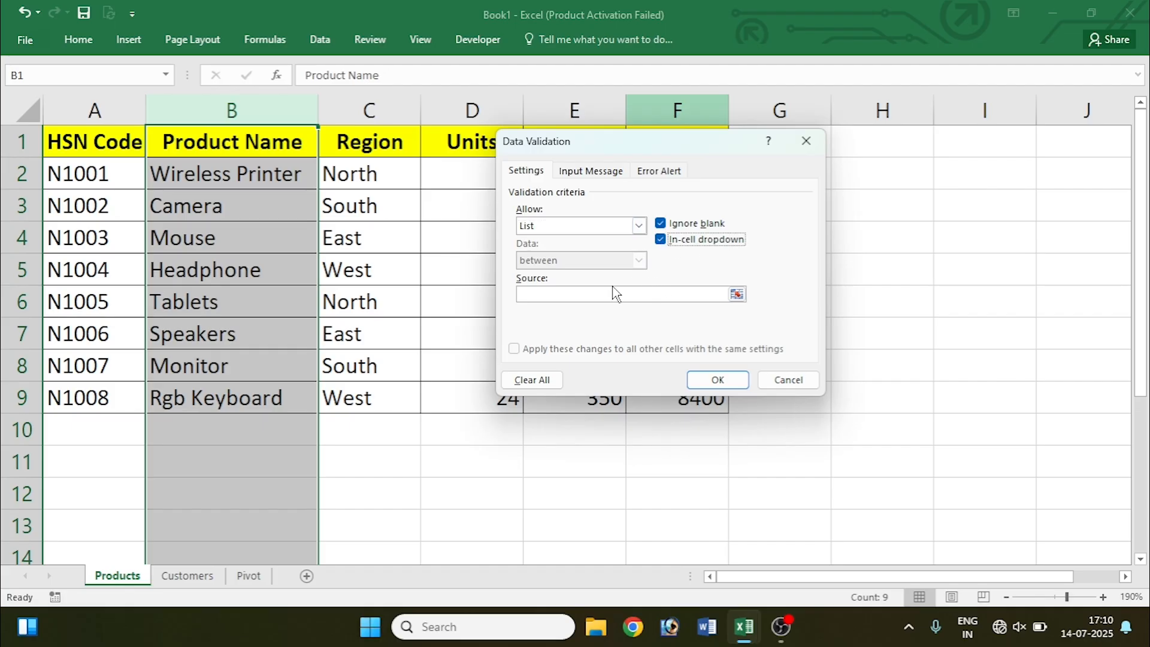
{"action": "left_click", "coordinate": [593, 294]}
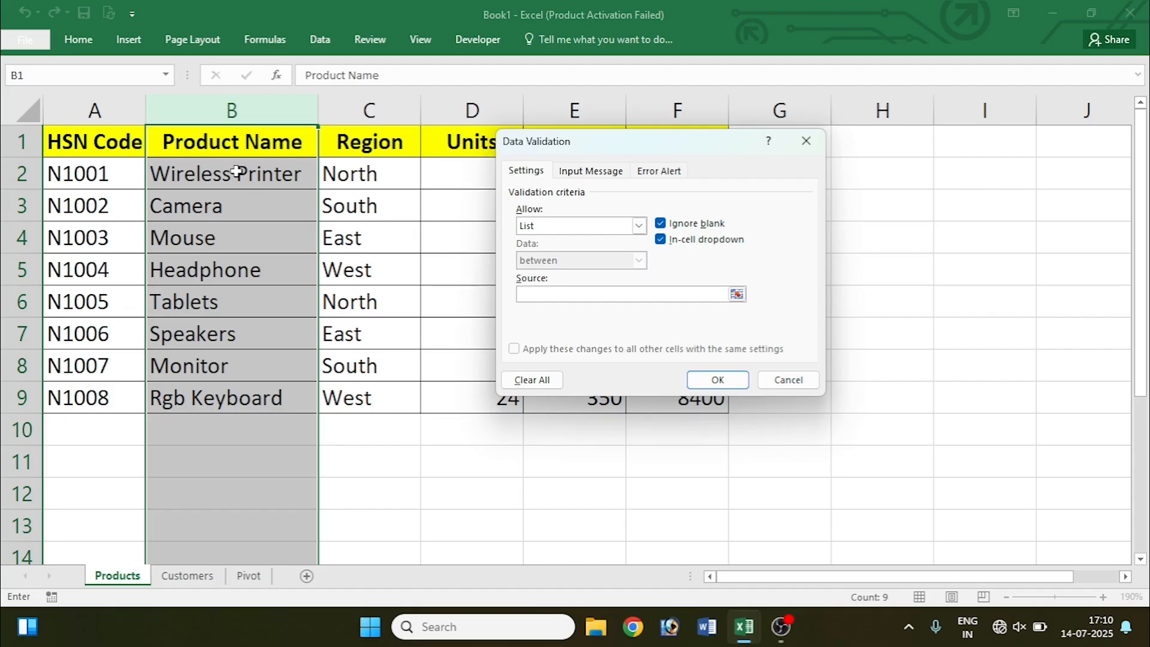
{"action": "left_click_drag", "start_coordinate": [239, 174], "coordinate": [240, 398]}
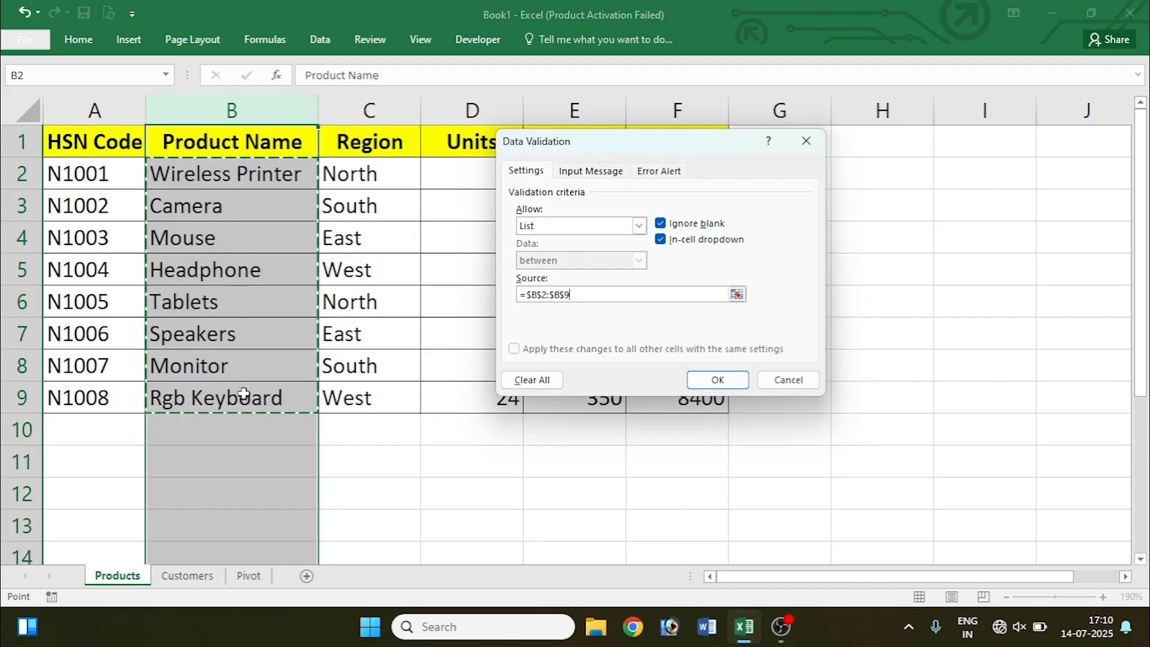
{"action": "left_click", "coordinate": [722, 384]}
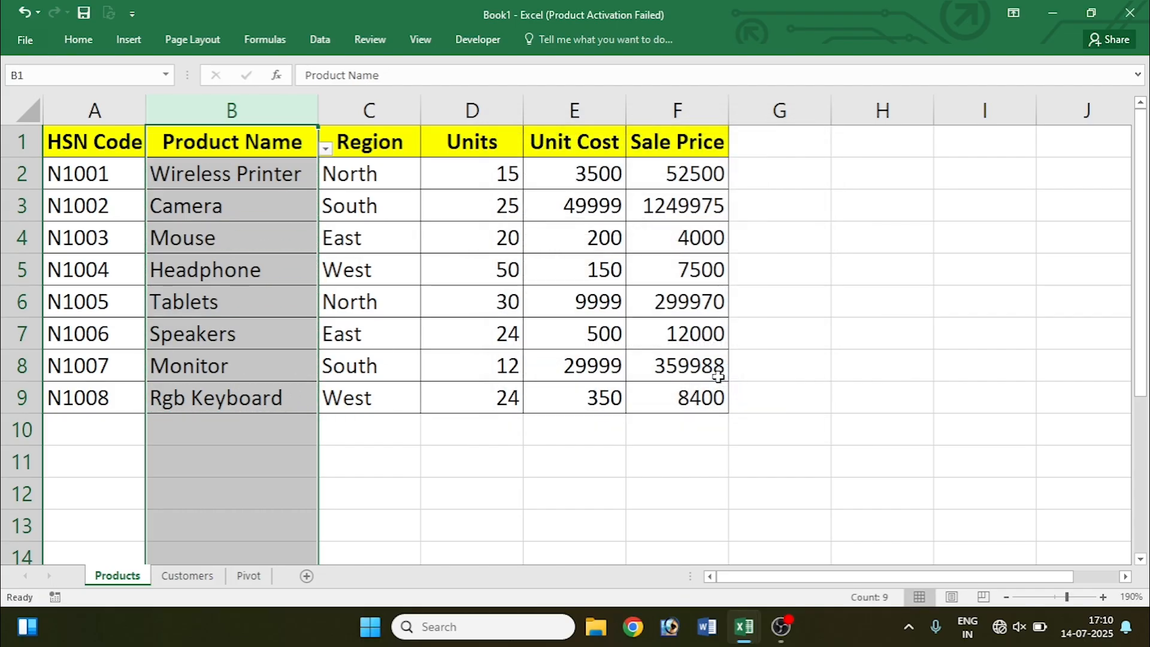
Choose Headphone from the dropdown list in cell B10
{"action": "left_click", "coordinate": [287, 175]}
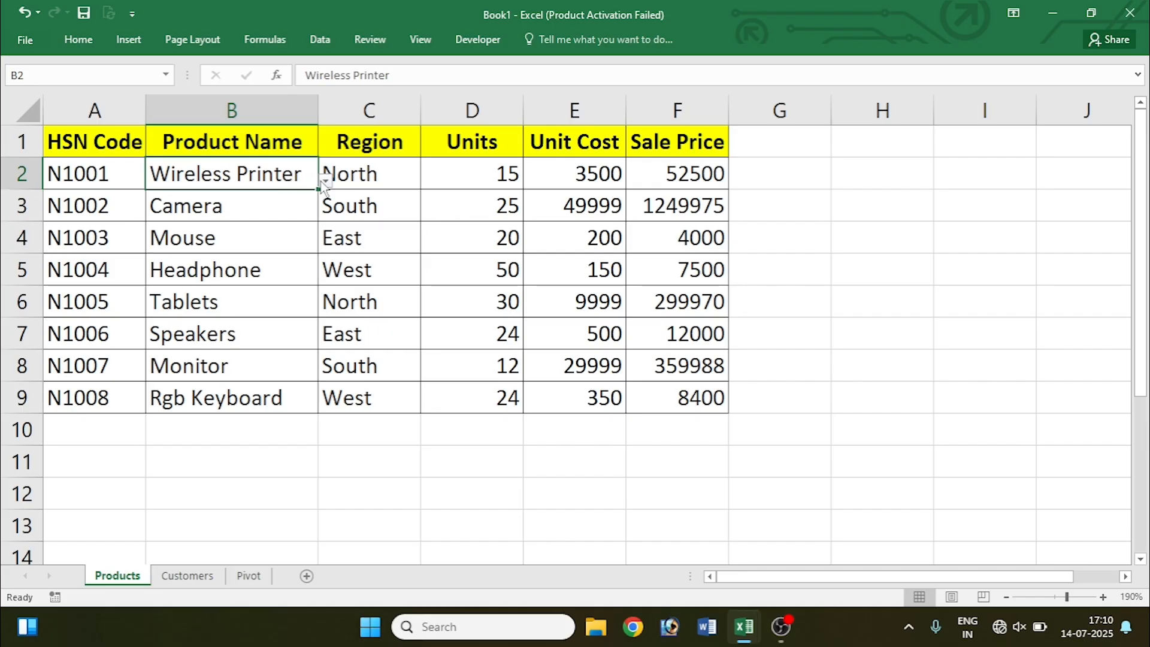
{"action": "left_click", "coordinate": [287, 419]}
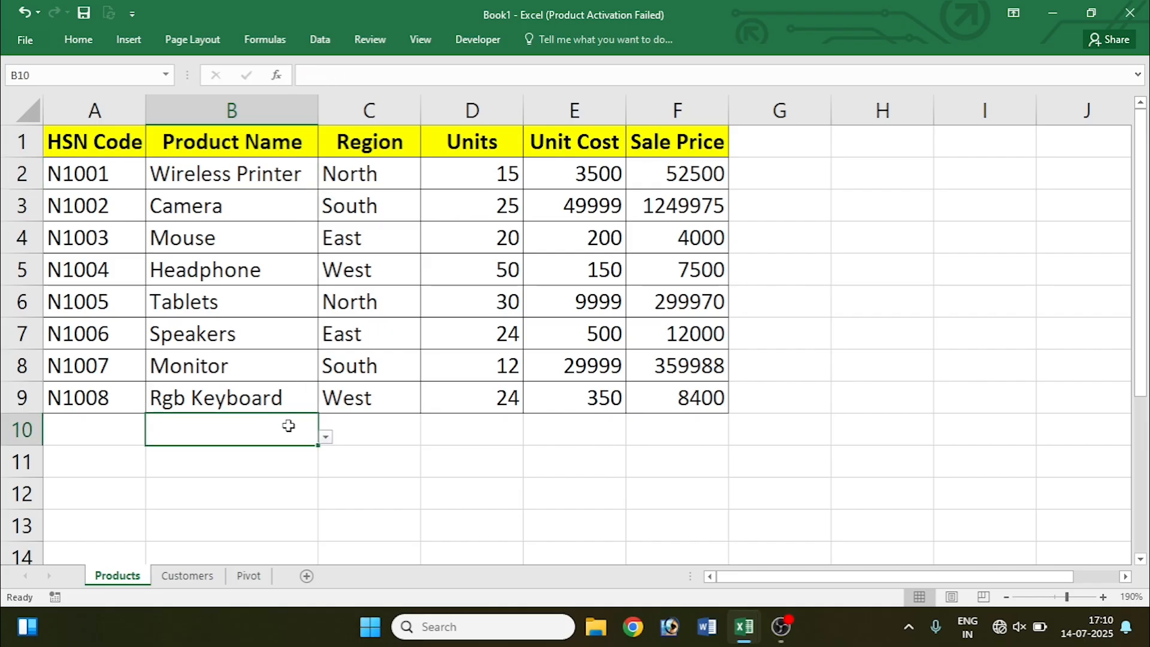
{"action": "left_click", "coordinate": [327, 437]}
{"action": "left_click", "coordinate": [246, 317]}
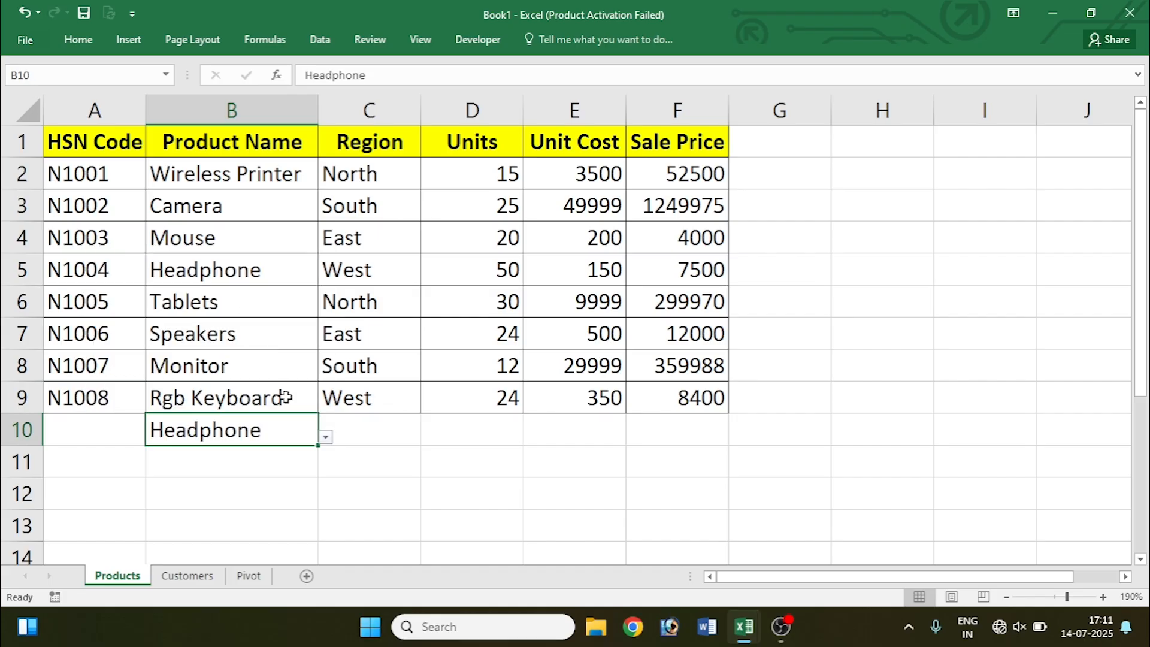
Choose Mouse from the dropdown list in cell B11
{"action": "left_click", "coordinate": [267, 458]}
{"action": "key", "text": "Up"}
{"action": "left_click", "coordinate": [286, 470]}
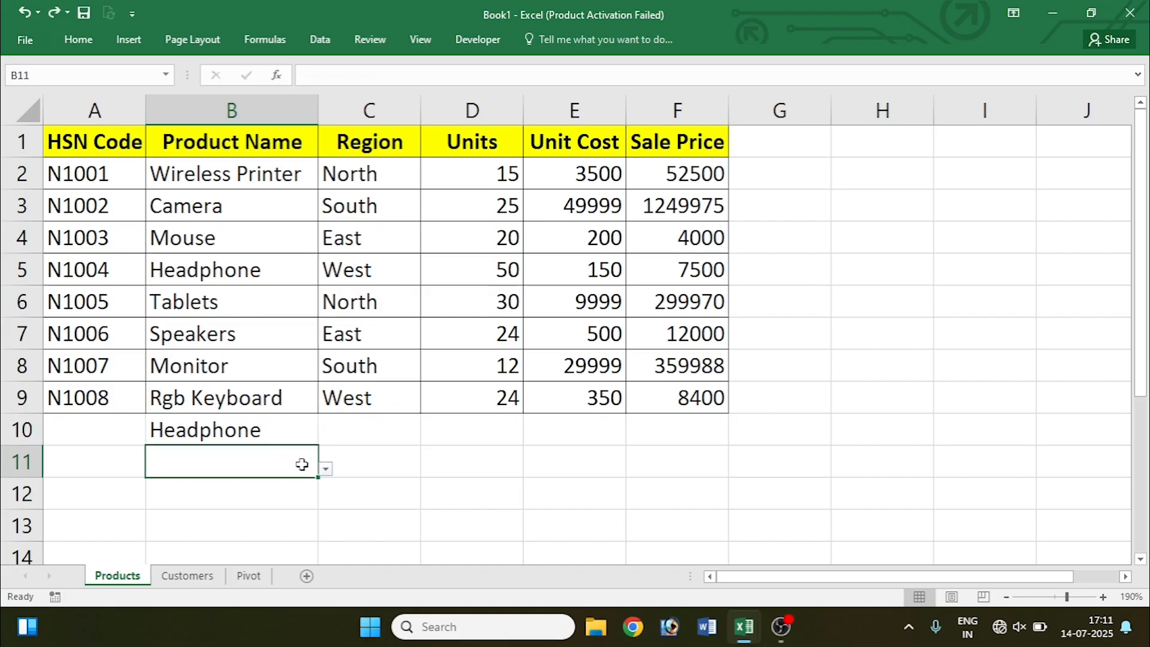
{"action": "left_click", "coordinate": [325, 470]}
{"action": "left_click", "coordinate": [247, 331]}
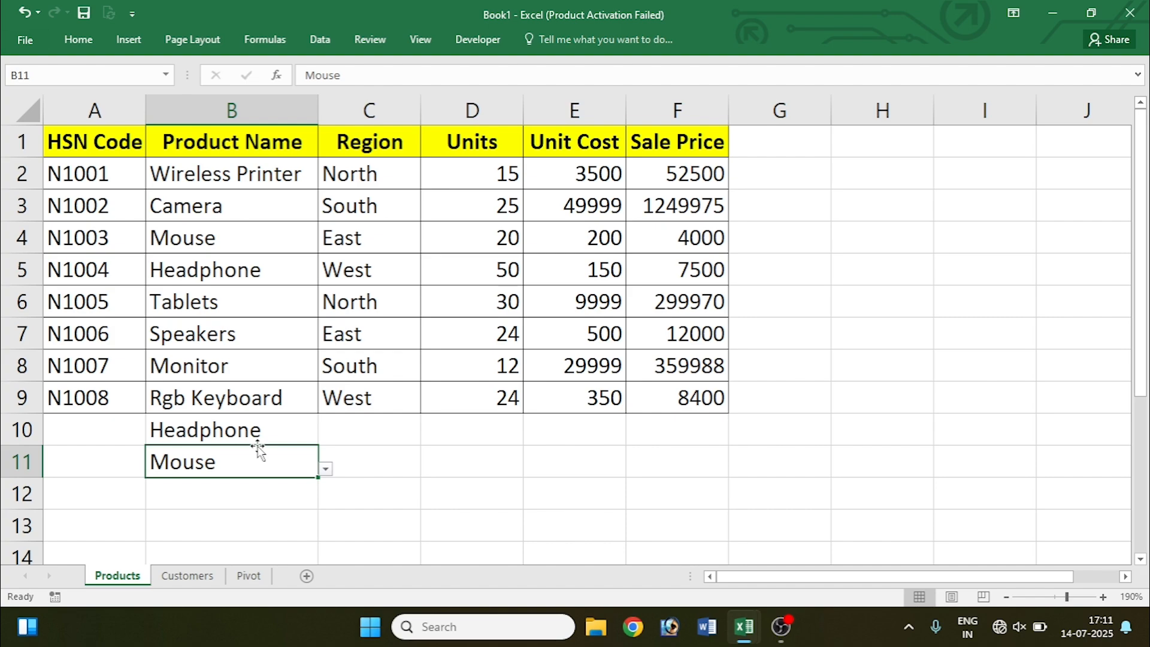
Hide the row and column headings and the gridlines on the Customers sheet
{"action": "key", "text": "ctrl+Page_Down"}
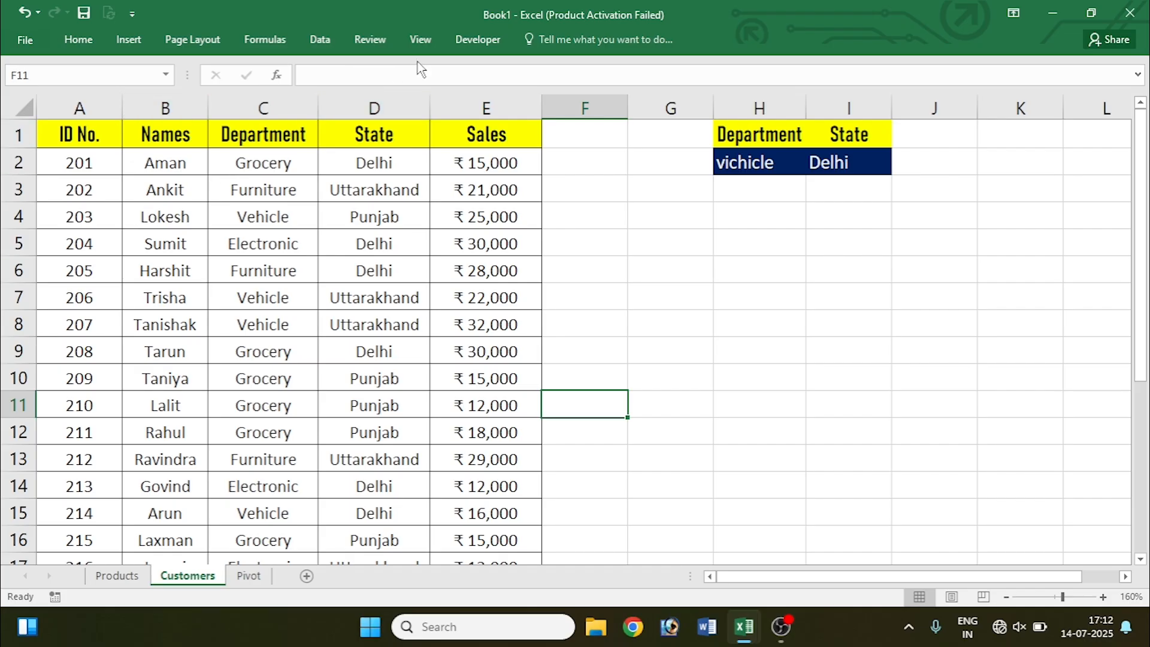
{"action": "left_click", "coordinate": [419, 40]}
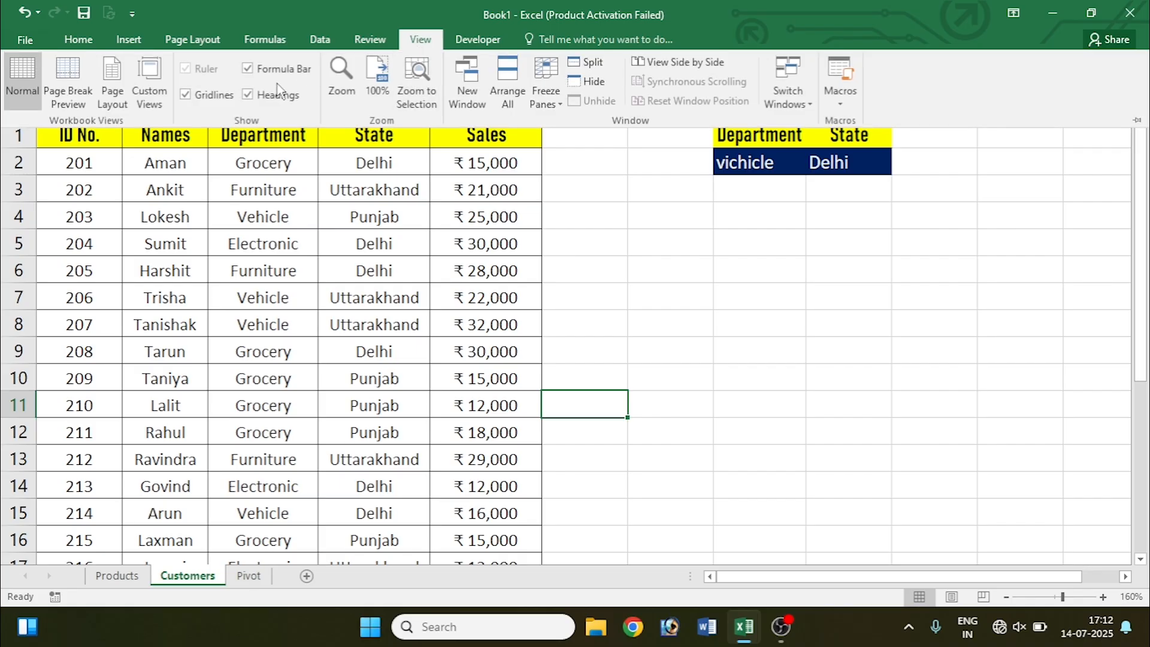
{"action": "left_click", "coordinate": [250, 93]}
{"action": "left_click", "coordinate": [185, 93]}
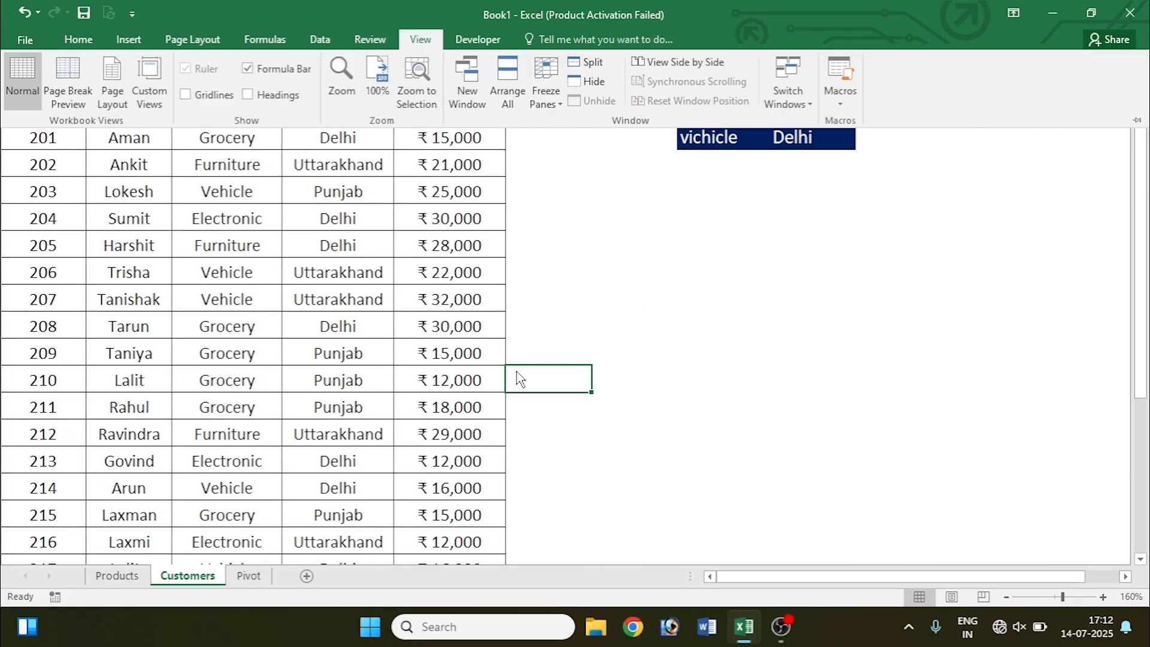
Check the Pivot and Products sheets, and show the headings and gridlines again on the Customers sheet
{"action": "left_click", "coordinate": [247, 576]}
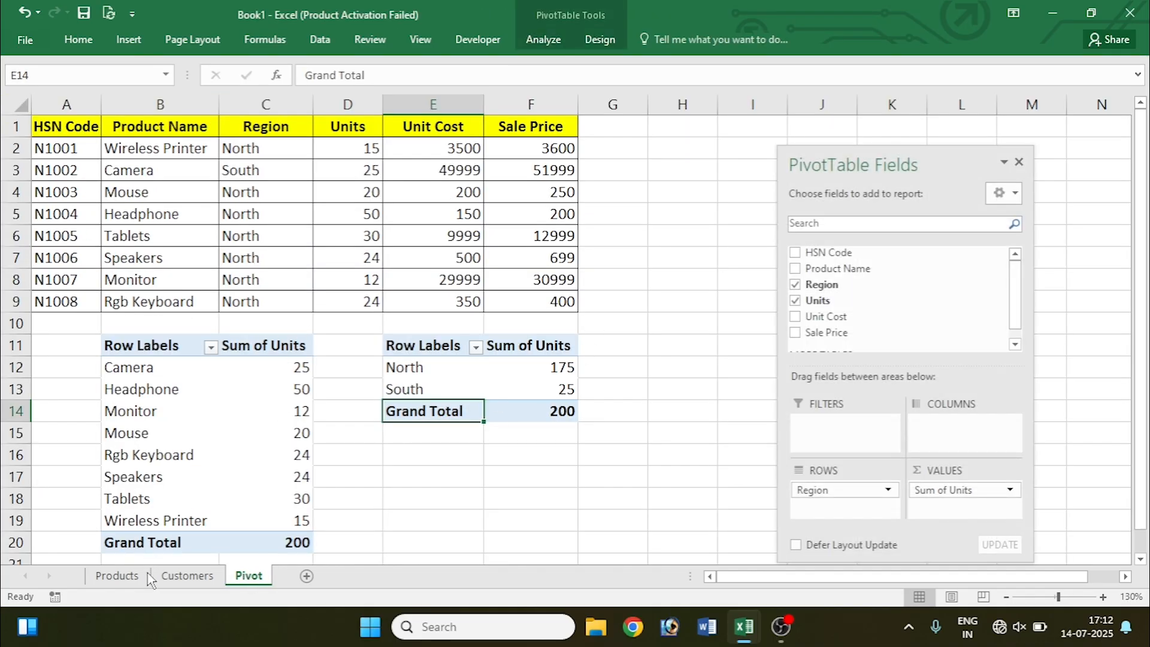
{"action": "left_click", "coordinate": [117, 575]}
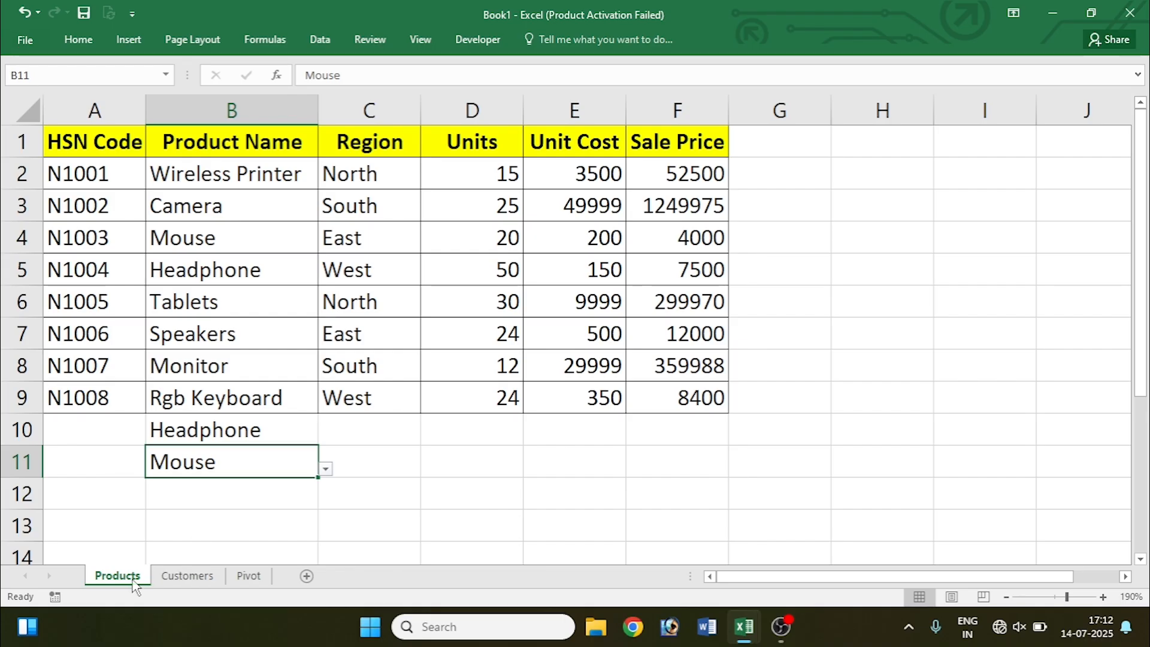
{"action": "left_click", "coordinate": [204, 578]}
{"action": "key", "text": "ctrl+Page_Up"}
{"action": "left_click", "coordinate": [207, 576]}
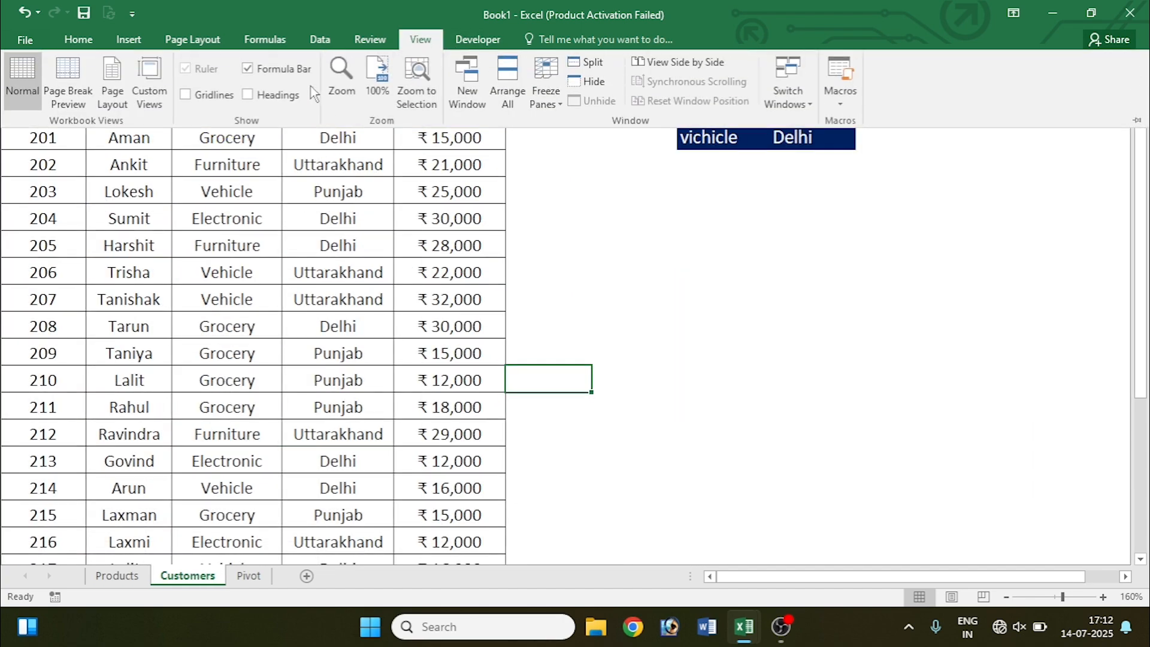
{"action": "left_click", "coordinate": [247, 92]}
{"action": "left_click", "coordinate": [186, 95]}
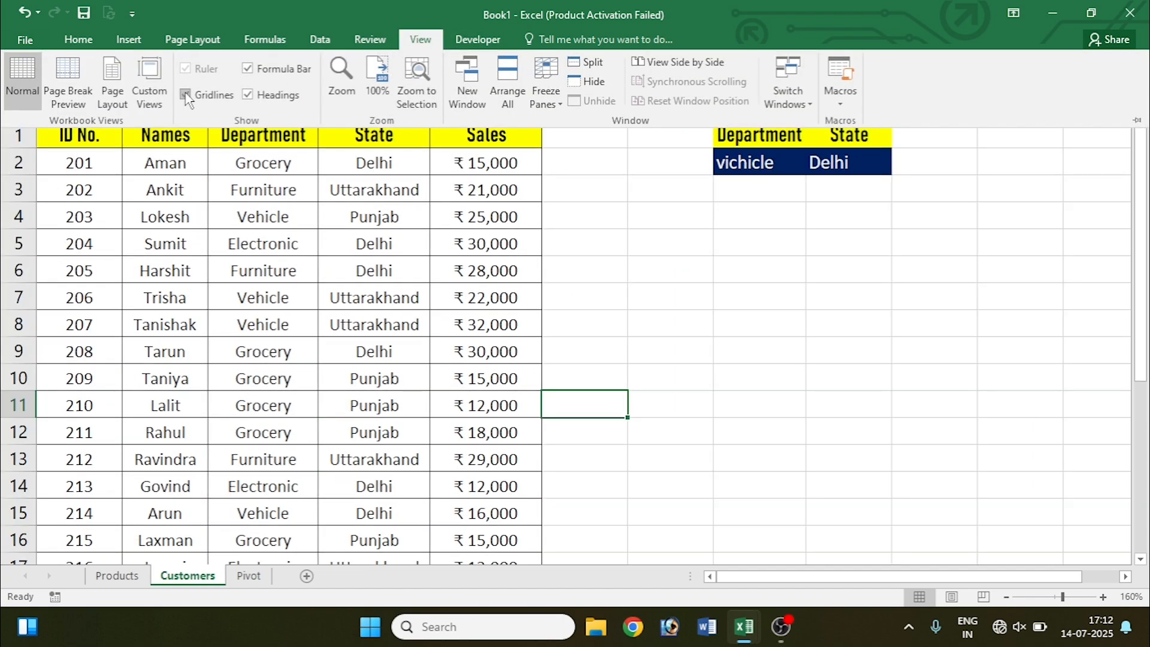
{"action": "key", "text": "ctrl+F1"}
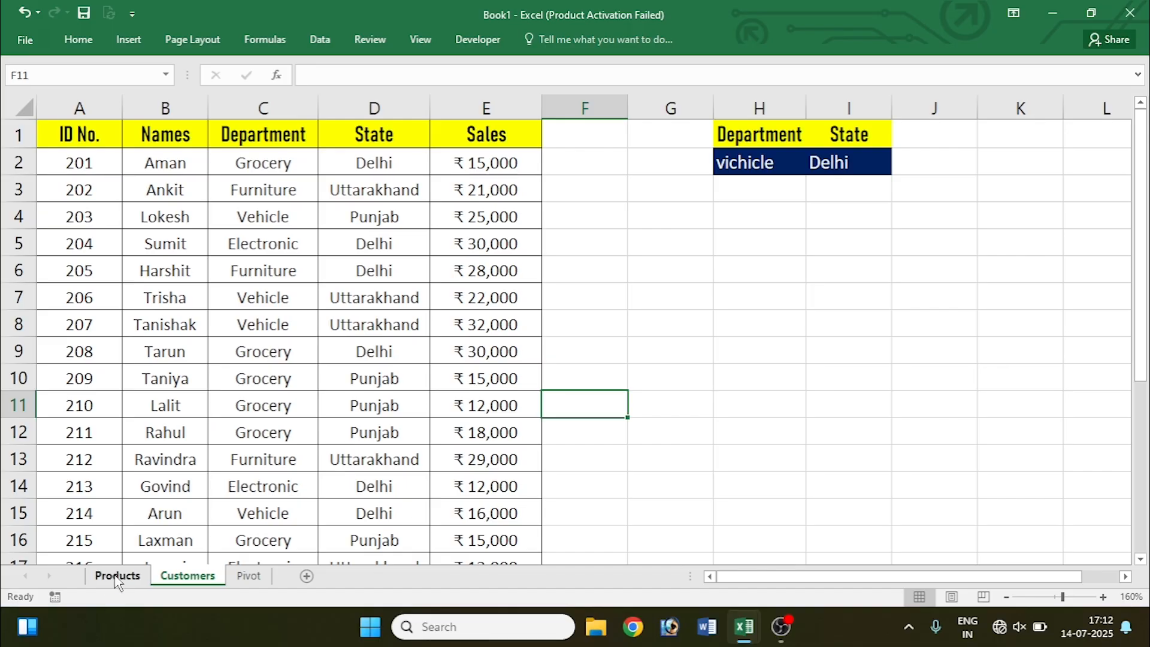
Group the Products, Customers and Pivot sheets and hide the headings and gridlines on all of them at once
{"action": "left_click", "coordinate": [117, 576]}
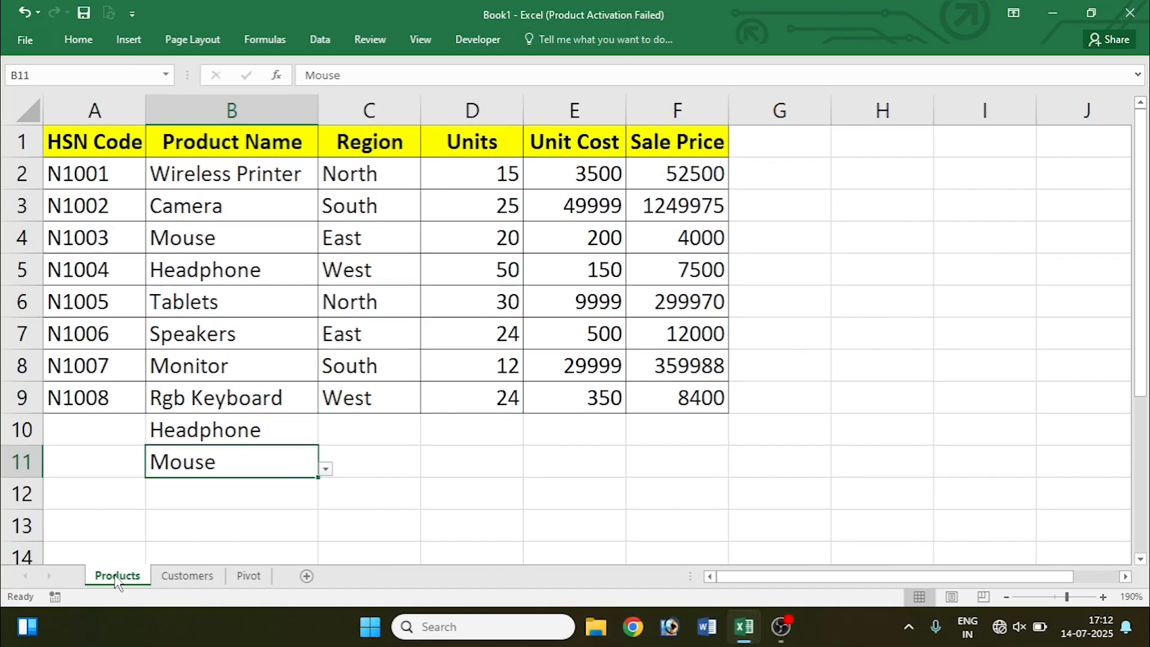
{"action": "left_click", "coordinate": [184, 576], "text": "ctrl"}
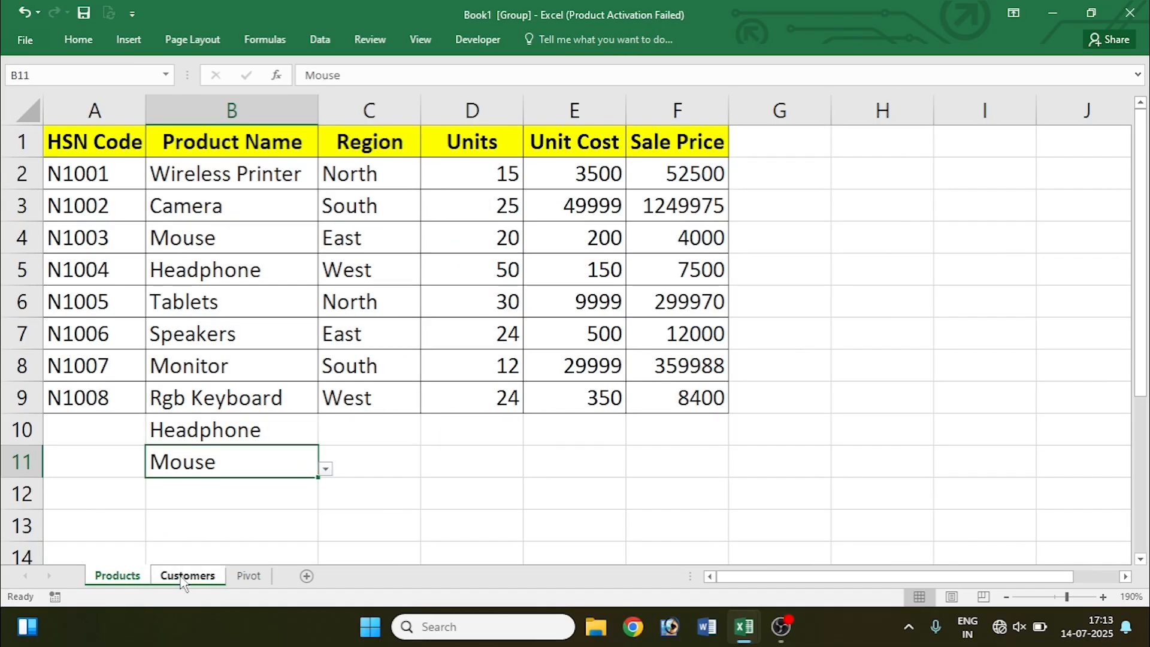
{"action": "left_click", "coordinate": [259, 576], "text": "ctrl"}
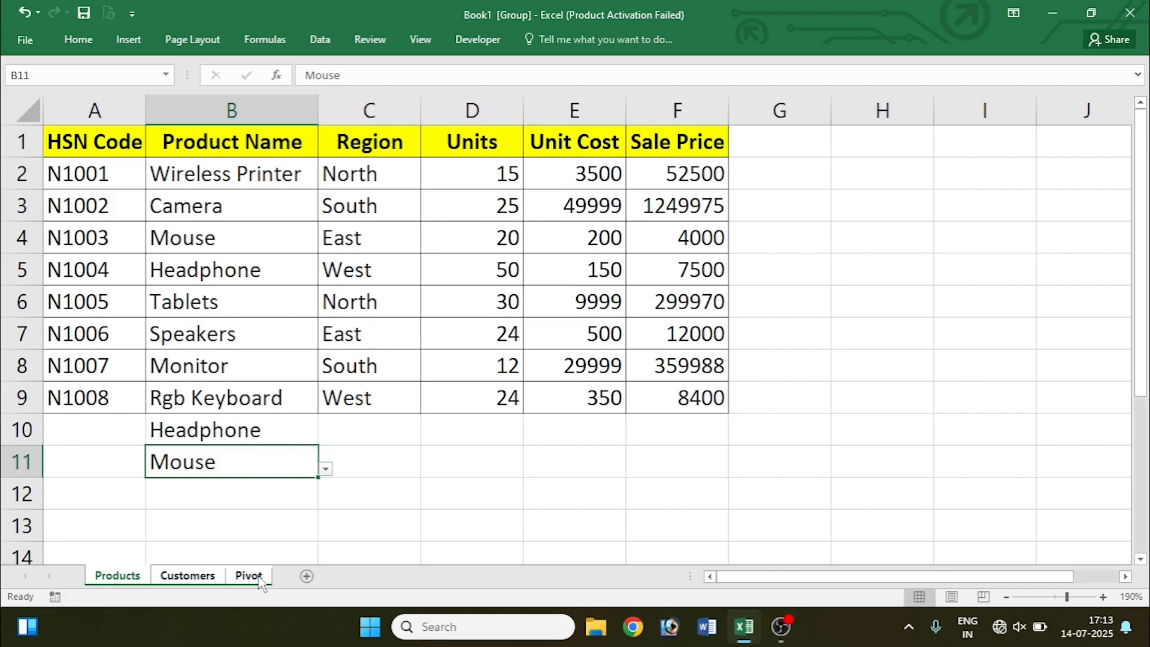
{"action": "left_click", "coordinate": [418, 42]}
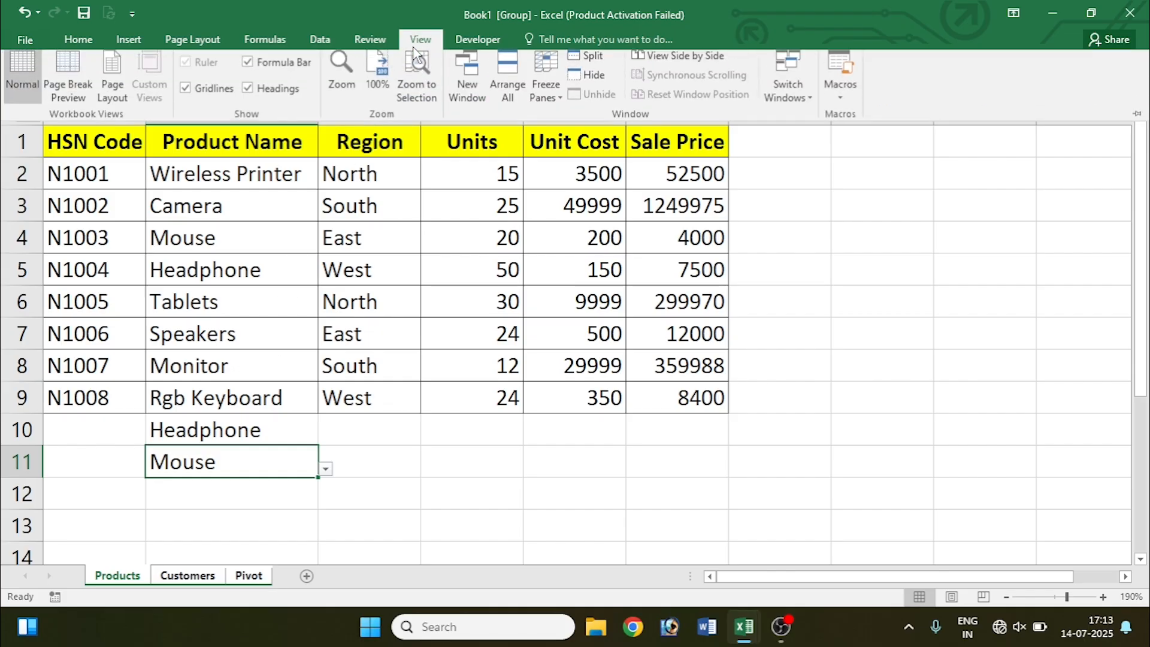
{"action": "left_click", "coordinate": [247, 95]}
{"action": "left_click", "coordinate": [184, 94]}
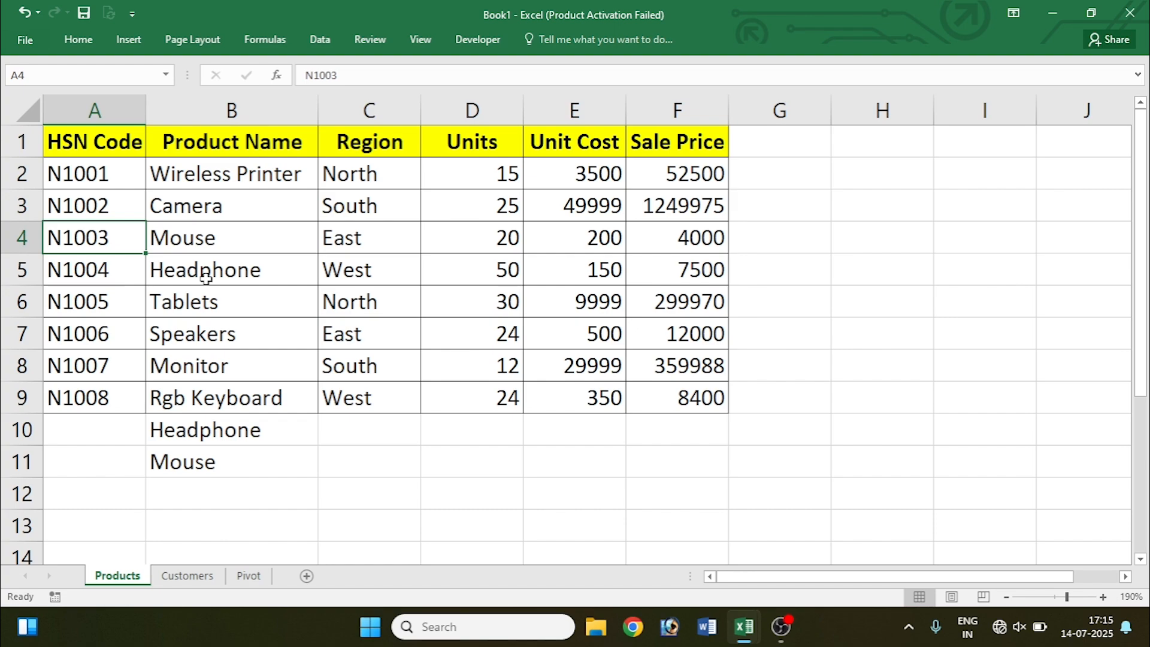
Freeze the top row of the Products sheet and check the header row while going down the data
{"action": "scroll", "coordinate": [206, 276], "scroll_direction": "down", "scroll_amount": 4}
{"action": "scroll", "coordinate": [205, 276], "scroll_direction": "up", "scroll_amount": 4}
{"action": "scroll", "coordinate": [269, 234], "scroll_direction": "down", "scroll_amount": 3}
{"action": "scroll", "coordinate": [270, 233], "scroll_direction": "up", "scroll_amount": 3}
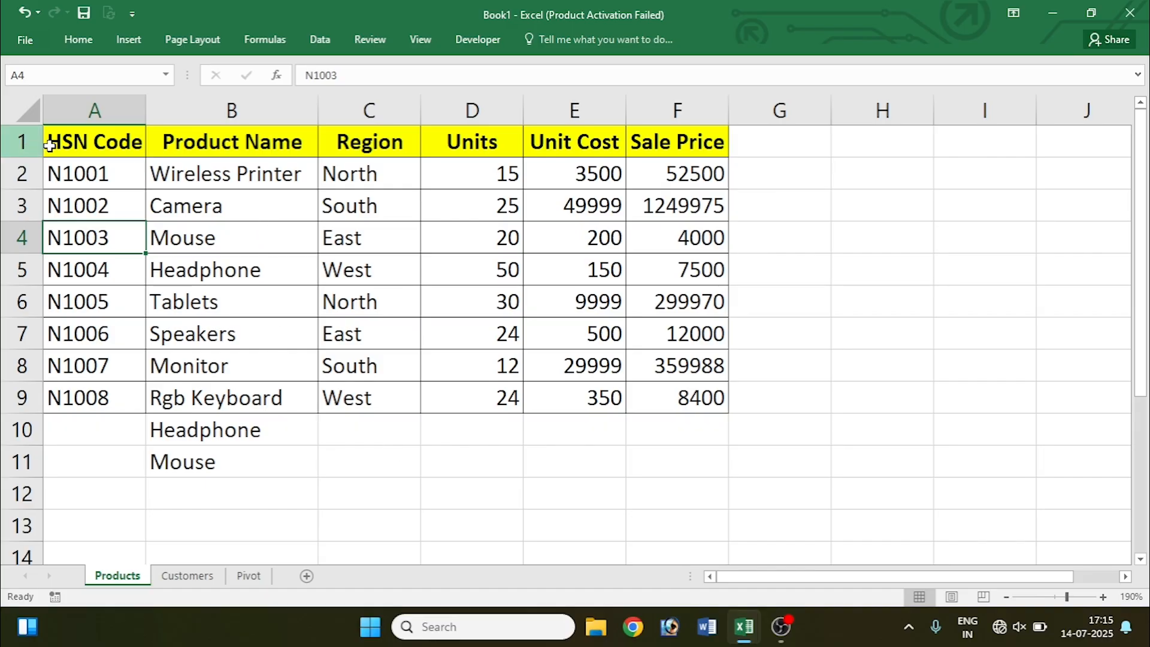
{"action": "left_click", "coordinate": [420, 39]}
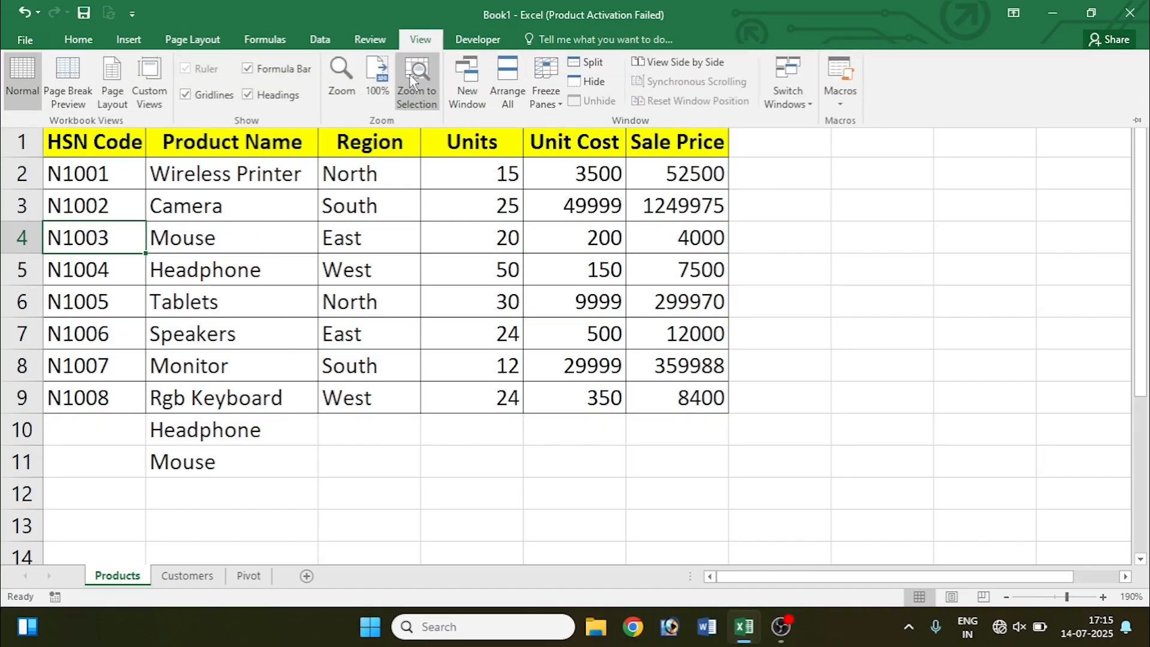
{"action": "left_click", "coordinate": [546, 84]}
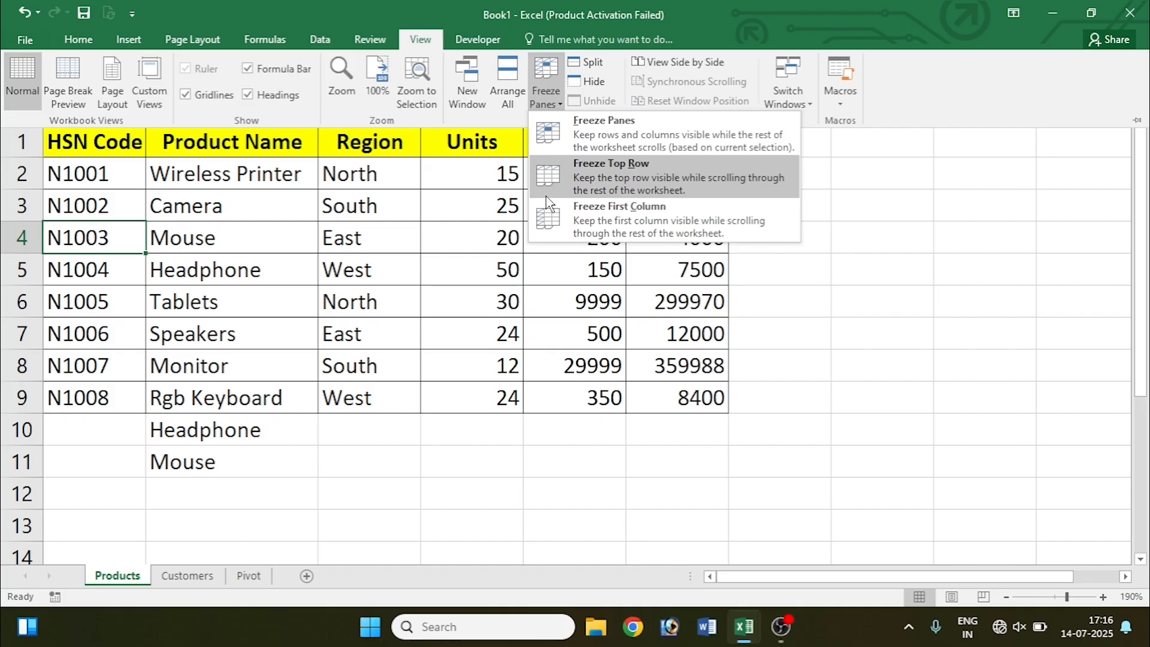
{"action": "left_click", "coordinate": [621, 166]}
{"action": "scroll", "coordinate": [273, 206], "scroll_direction": "down", "scroll_amount": 5}
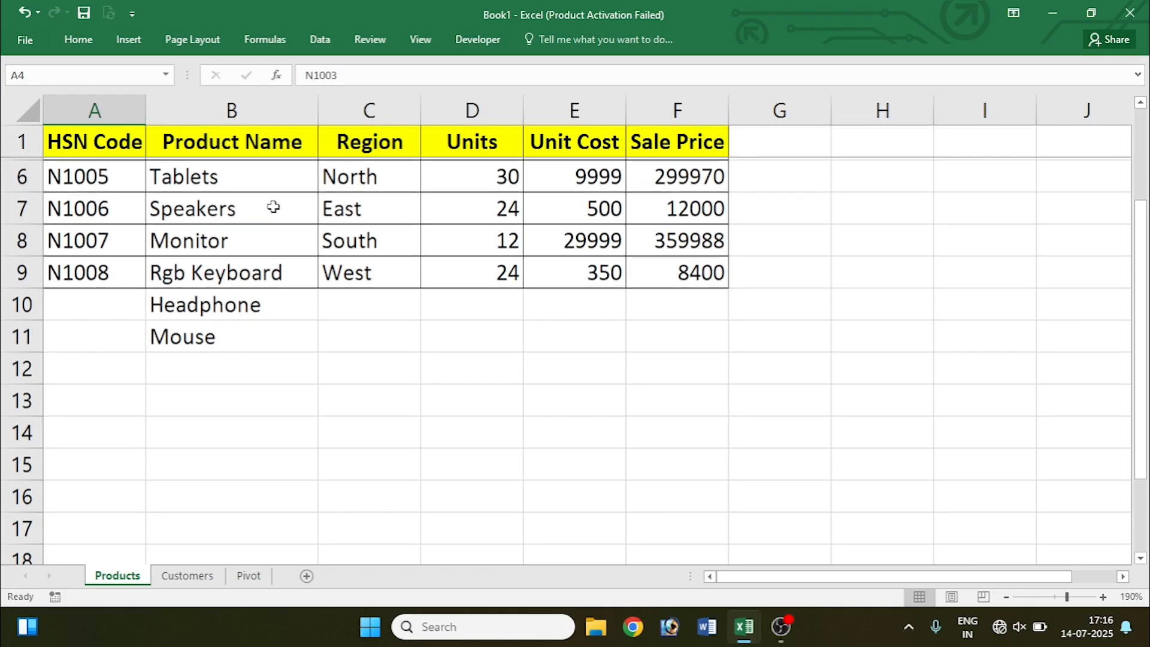
{"action": "scroll", "coordinate": [272, 205], "scroll_direction": "up", "scroll_amount": 4}
{"action": "scroll", "coordinate": [259, 230], "scroll_direction": "down", "scroll_amount": 2}
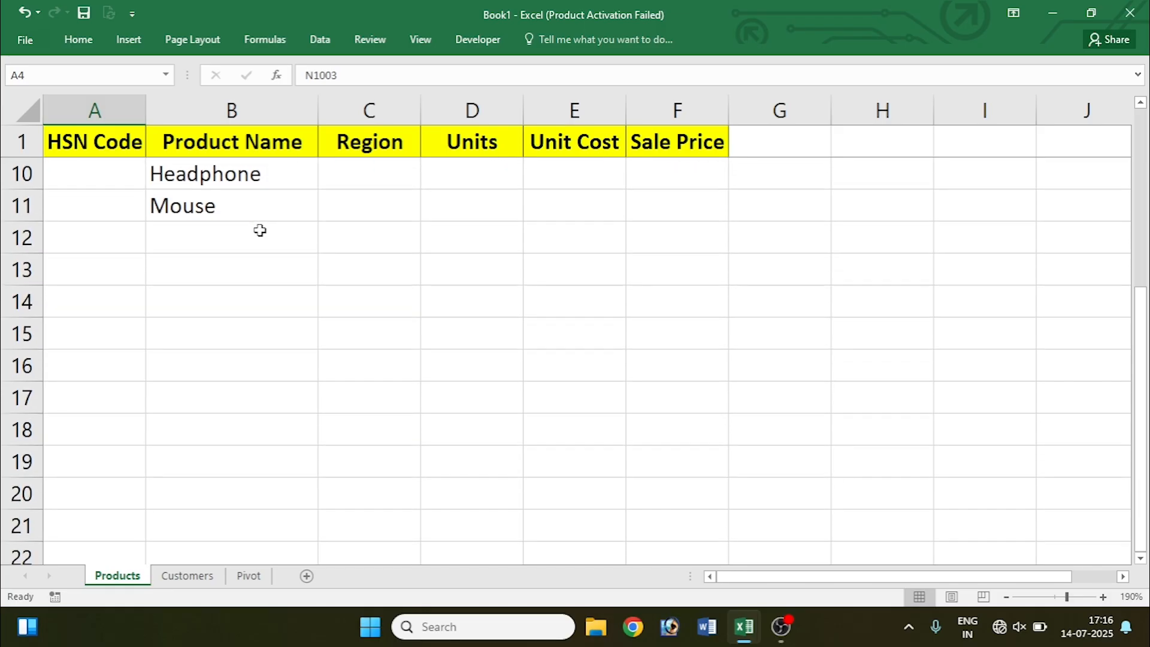
{"action": "scroll", "coordinate": [259, 230], "scroll_direction": "up", "scroll_amount": 3}
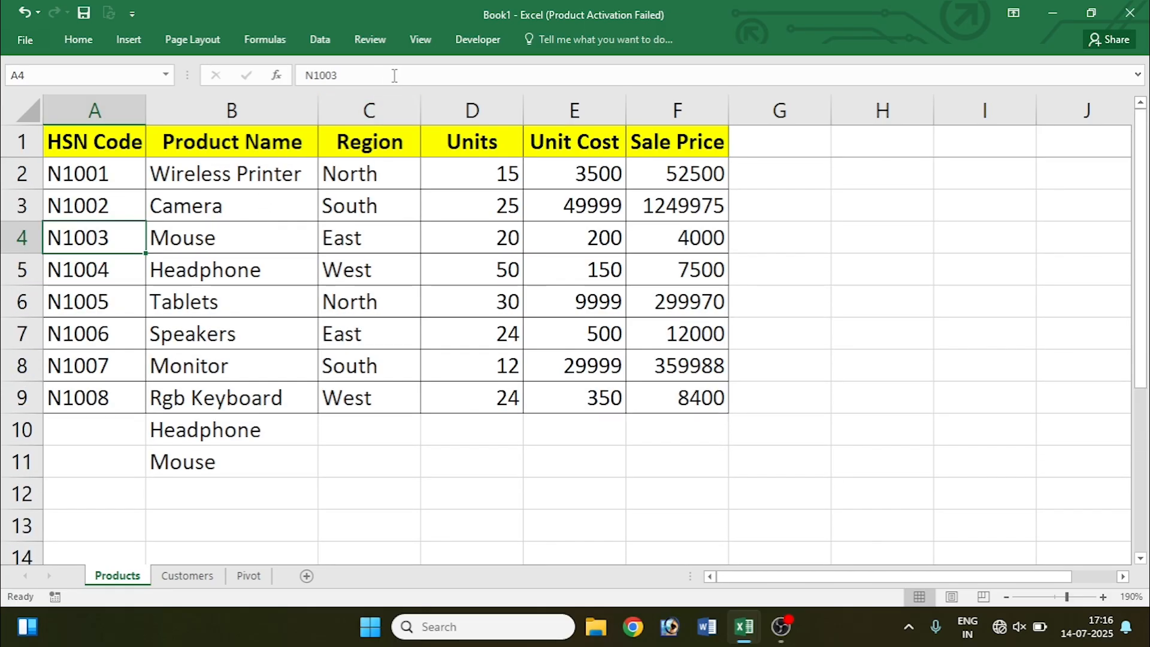
Unfreeze the top row of the Products sheet
{"action": "left_click", "coordinate": [420, 39]}
{"action": "left_click", "coordinate": [546, 81]}
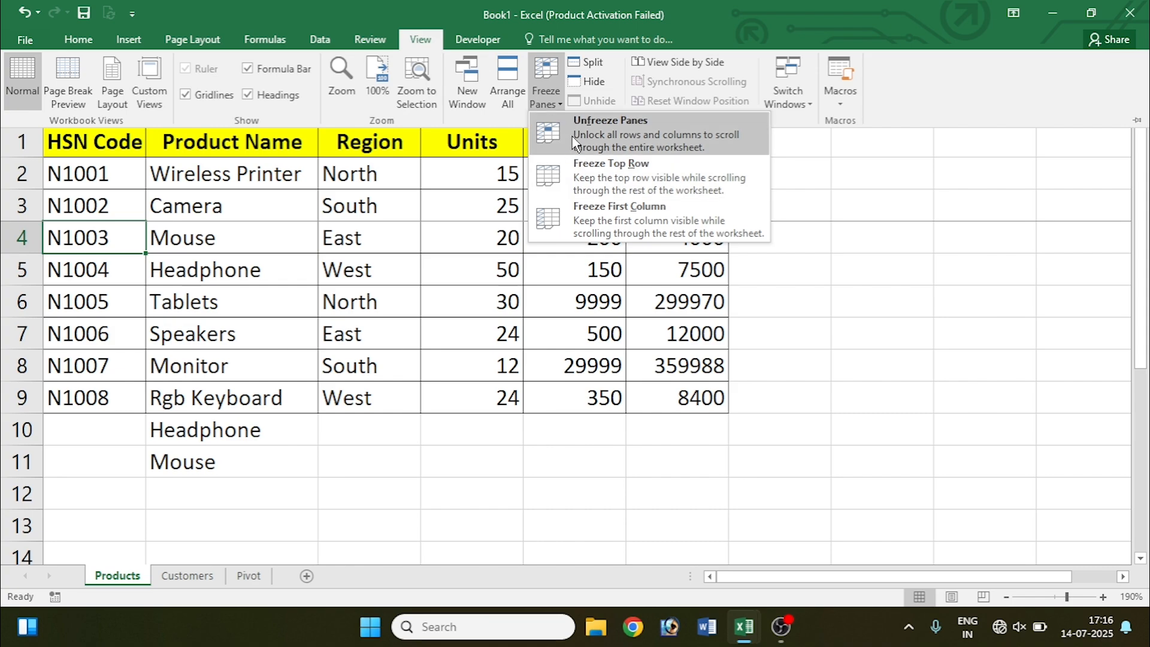
{"action": "left_click", "coordinate": [617, 142]}
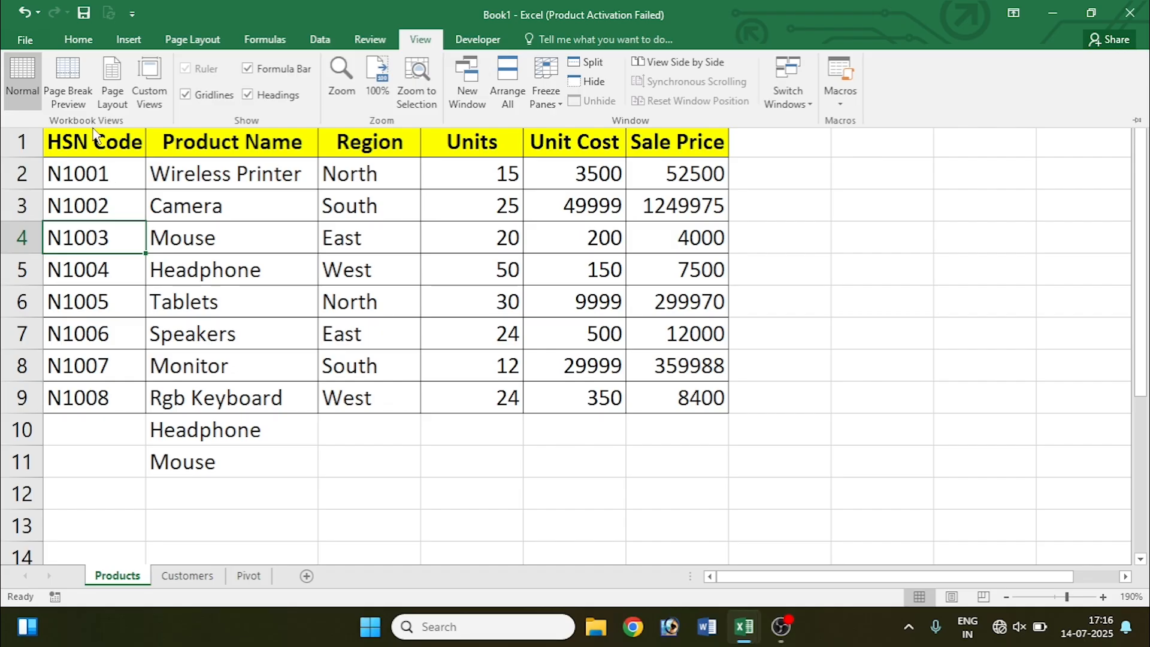
{"action": "left_click", "coordinate": [631, 546]}
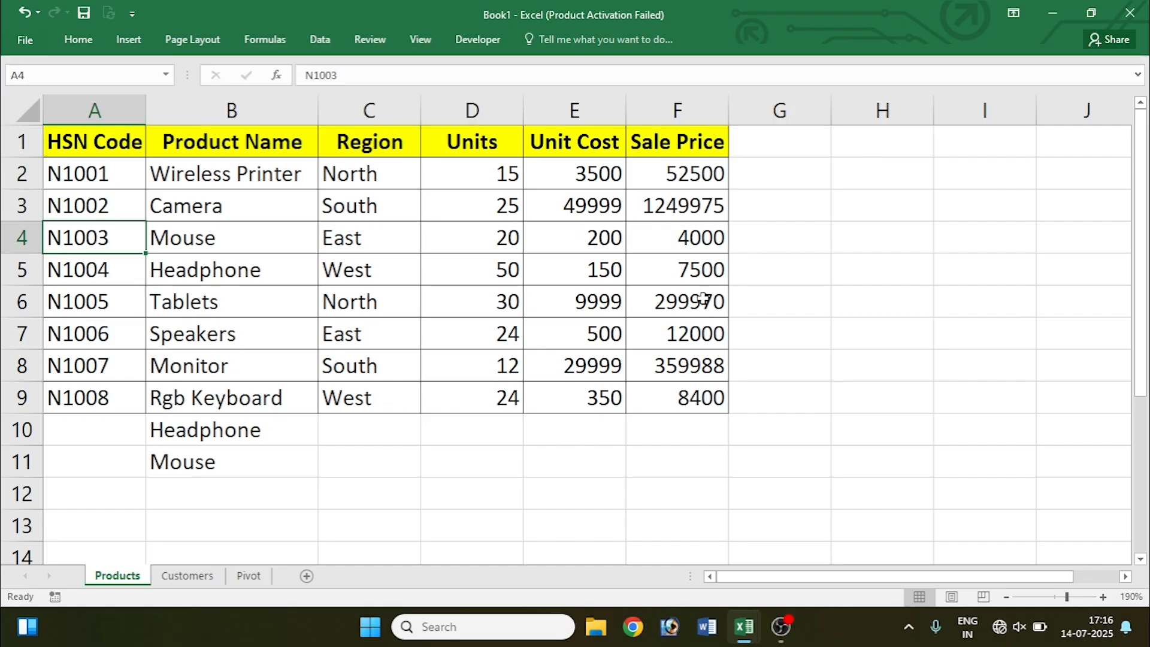
Move along row 6 past the table and back to column A to examine how the HSN Code column behaves unfrozen
{"action": "left_click", "coordinate": [661, 299]}
{"action": "key", "text": "Right"}
{"action": "key", "text": "Right"}
{"action": "key", "text": "Right"}
{"action": "key", "text": "Right"}
{"action": "key", "text": "Right"}
{"action": "key", "text": "Right"}
{"action": "key", "text": "Right"}
{"action": "key", "text": "Right"}
{"action": "key", "text": "Right"}
{"action": "key", "text": "Right"}
{"action": "key", "text": "Right"}
{"action": "key", "text": "Right"}
{"action": "key", "text": "Right"}
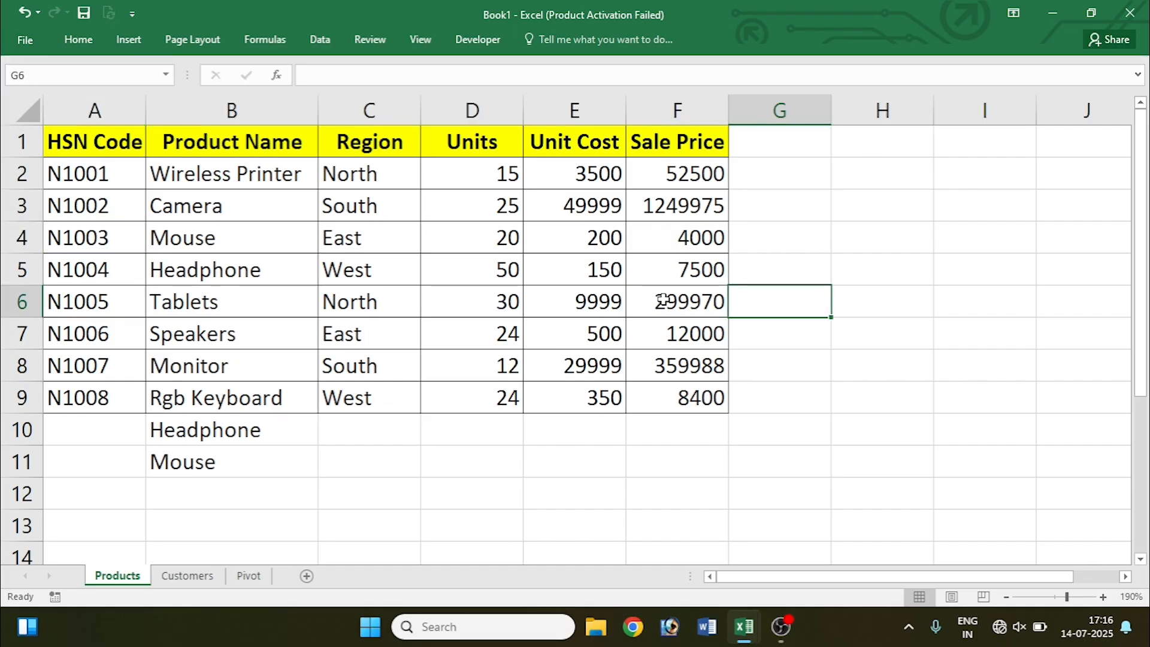
{"action": "key", "text": "Left"}
{"action": "key", "text": "Left"}
{"action": "key", "text": "Left"}
{"action": "key", "text": "Left"}
{"action": "key", "text": "Left"}
{"action": "key", "text": "Left"}
{"action": "key", "text": "Left"}
{"action": "key", "text": "Left"}
{"action": "key", "text": "Left"}
{"action": "key", "text": "Left"}
{"action": "key", "text": "Left"}
{"action": "key", "text": "Left"}
{"action": "key", "text": "Left"}
{"action": "key", "text": "Left"}
{"action": "key", "text": "Left"}
{"action": "key", "text": "Left"}
{"action": "key", "text": "Left"}
{"action": "key", "text": "Left"}
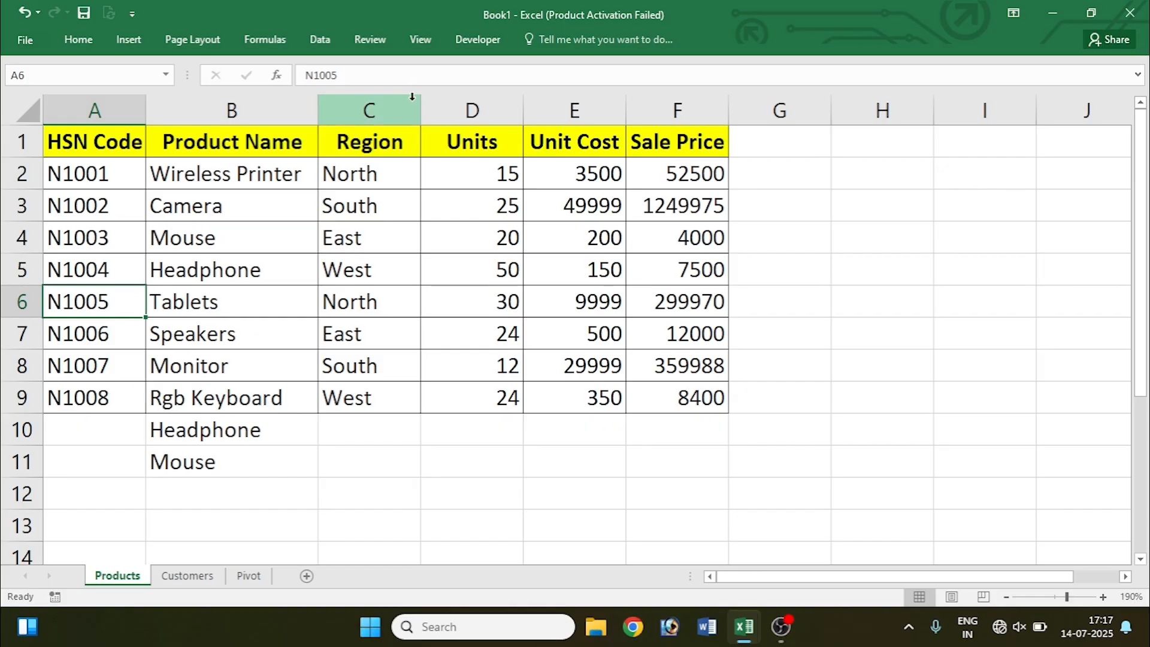
Freeze the first column of the Products sheet
{"action": "left_click", "coordinate": [419, 39]}
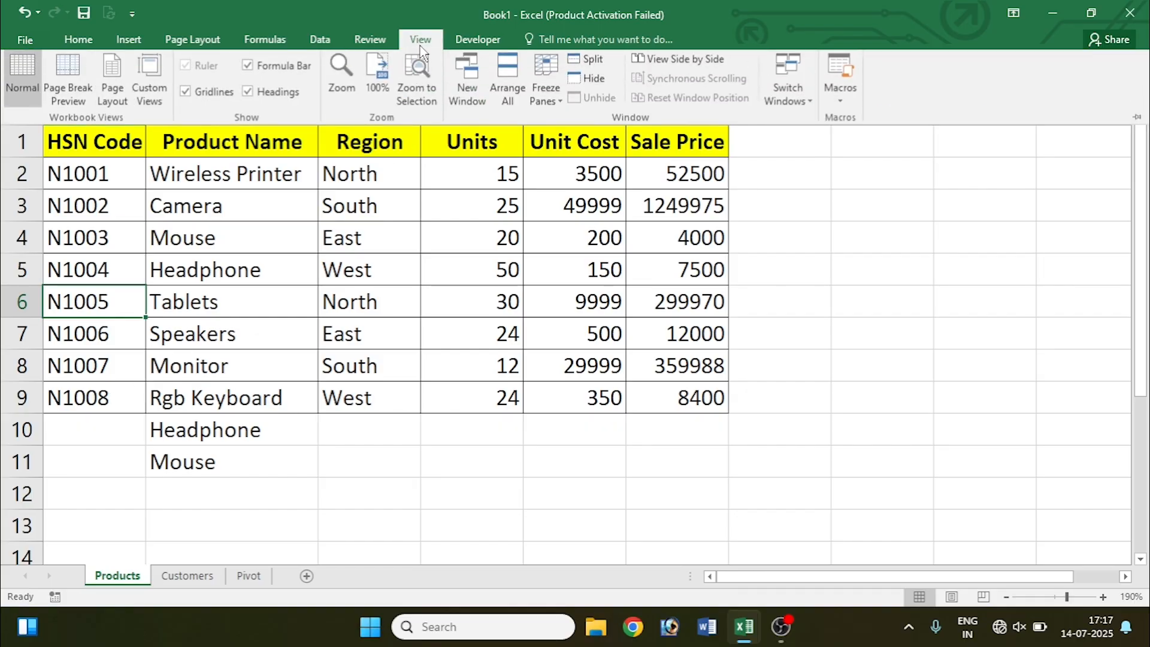
{"action": "left_click", "coordinate": [557, 105]}
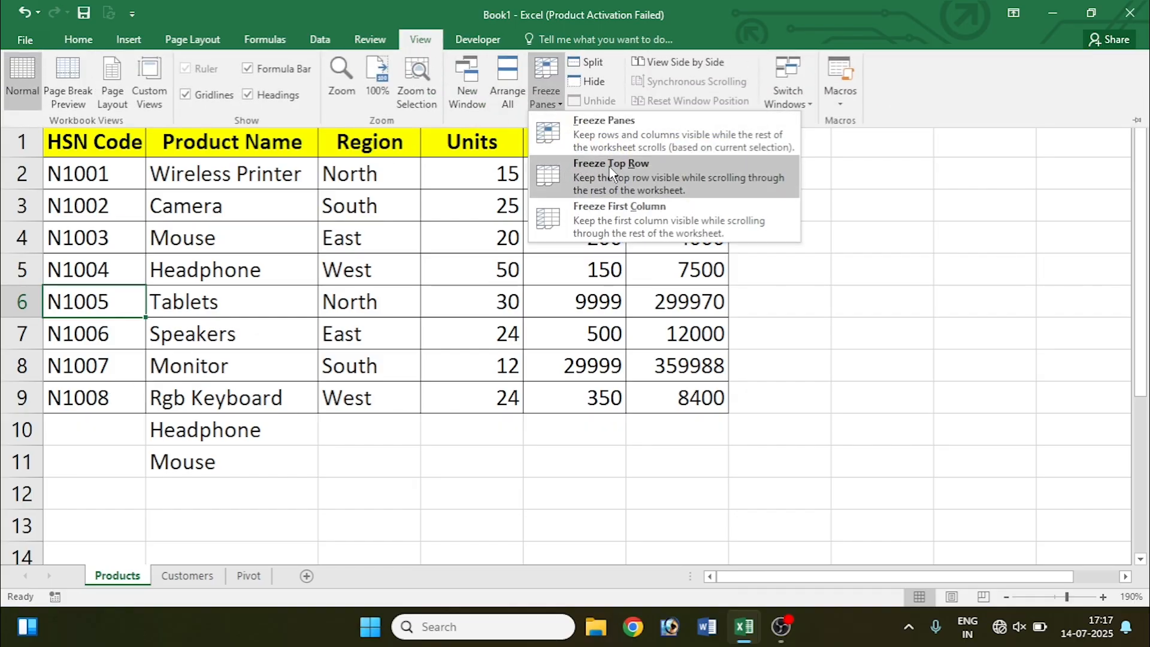
{"action": "left_click", "coordinate": [635, 227]}
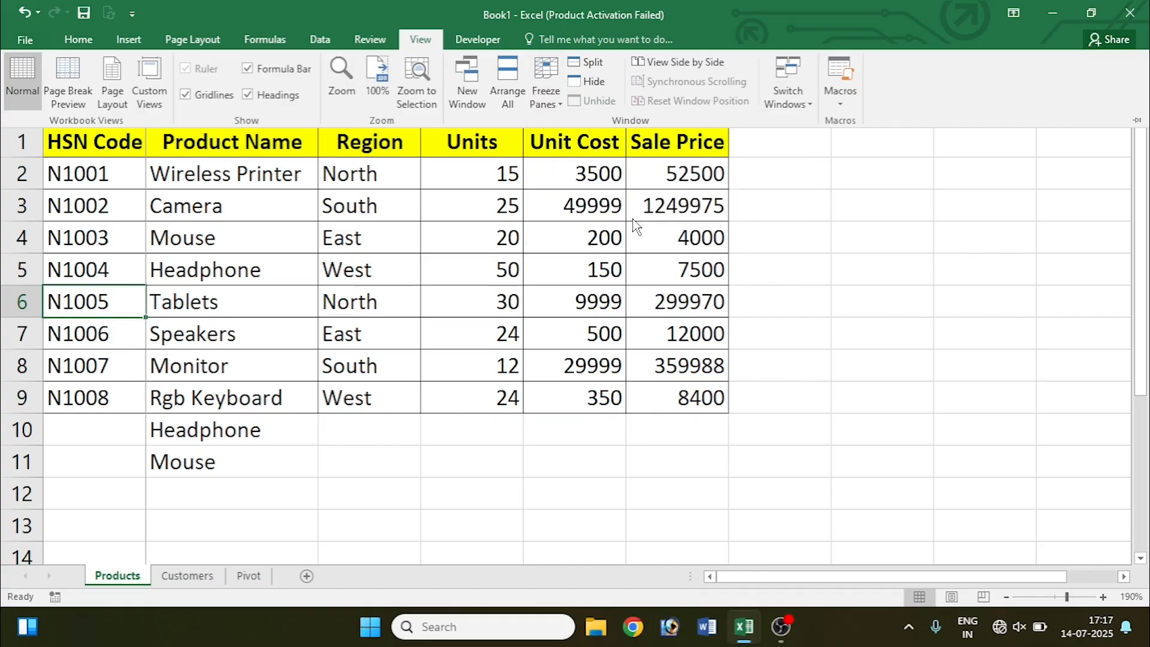
Move along row 6 out to column L and back to column A to examine the frozen HSN Code column
{"action": "left_click", "coordinate": [231, 301]}
{"action": "key", "text": "Right"}
{"action": "key", "text": "Right"}
{"action": "key", "text": "Right"}
{"action": "key", "text": "Right"}
{"action": "key", "text": "Right"}
{"action": "key", "text": "Right"}
{"action": "key", "text": "Right"}
{"action": "key", "text": "Right"}
{"action": "key", "text": "Right"}
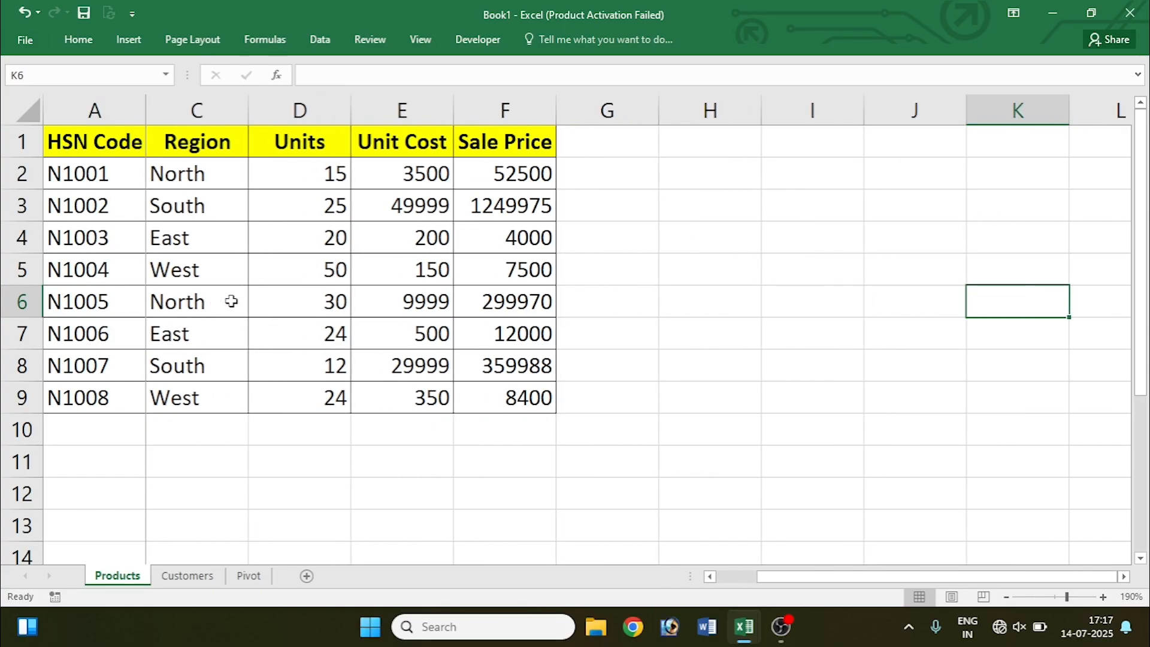
{"action": "key", "text": "Right"}
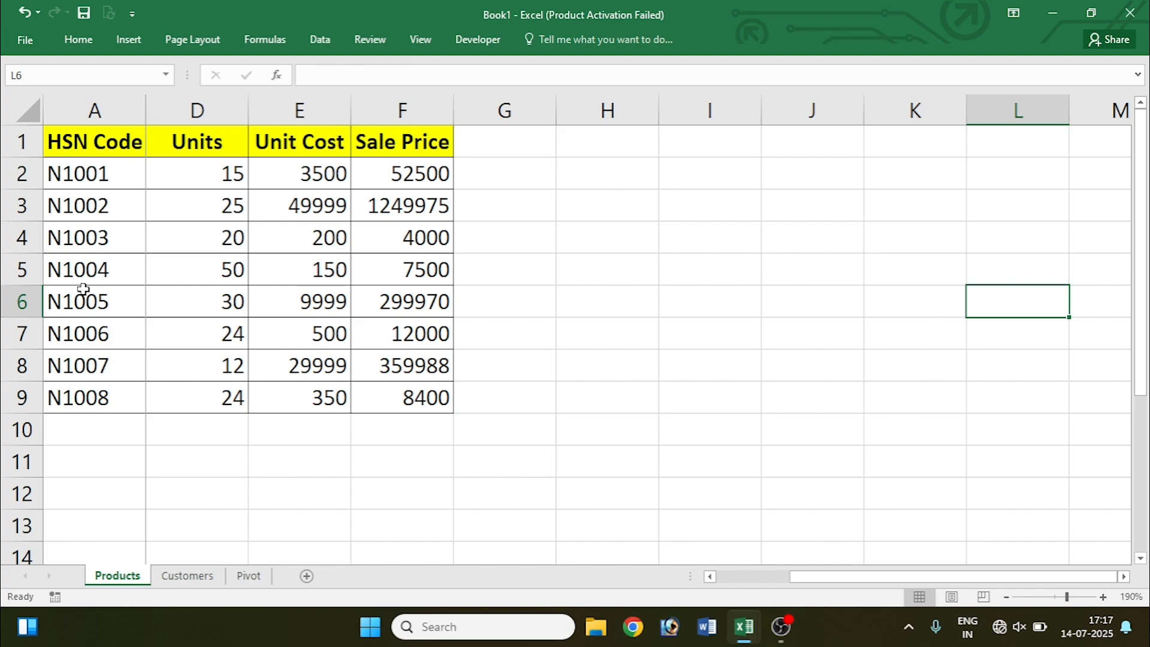
{"action": "key", "text": "Left"}
{"action": "key", "text": "Left"}
{"action": "key", "text": "Left"}
{"action": "key", "text": "Left"}
{"action": "key", "text": "Left"}
{"action": "key", "text": "Left"}
{"action": "key", "text": "Left"}
{"action": "key", "text": "Left"}
{"action": "key", "text": "Left"}
{"action": "key", "text": "Left"}
{"action": "key", "text": "Left"}
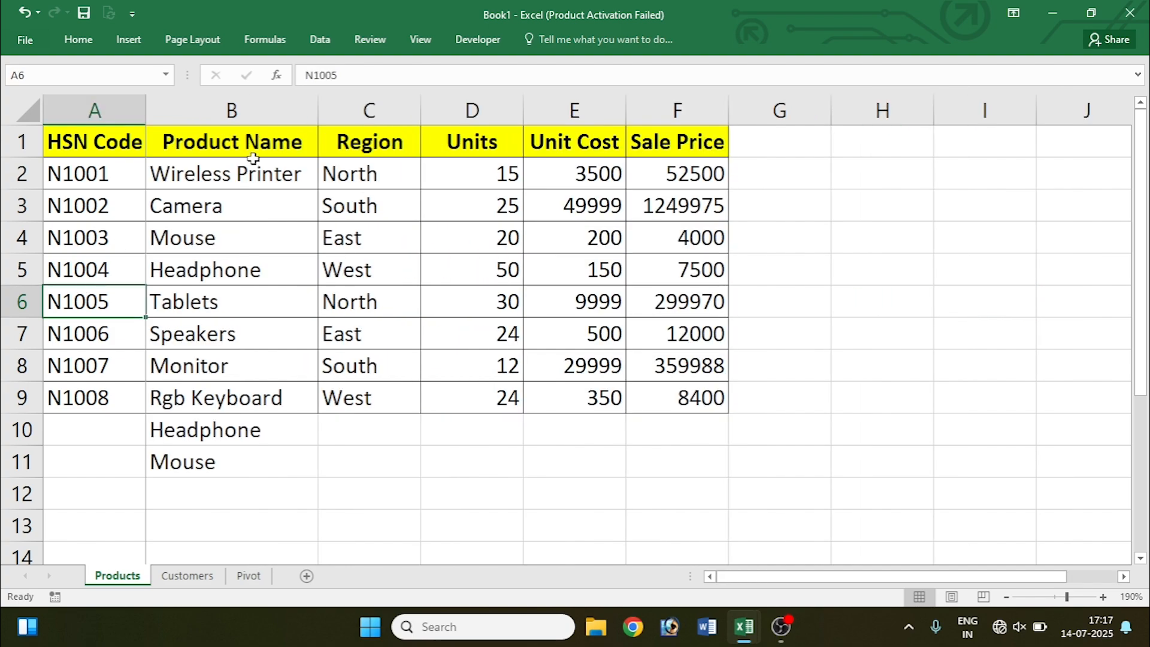
Unfreeze the first column of the Products sheet
{"action": "left_click", "coordinate": [419, 40]}
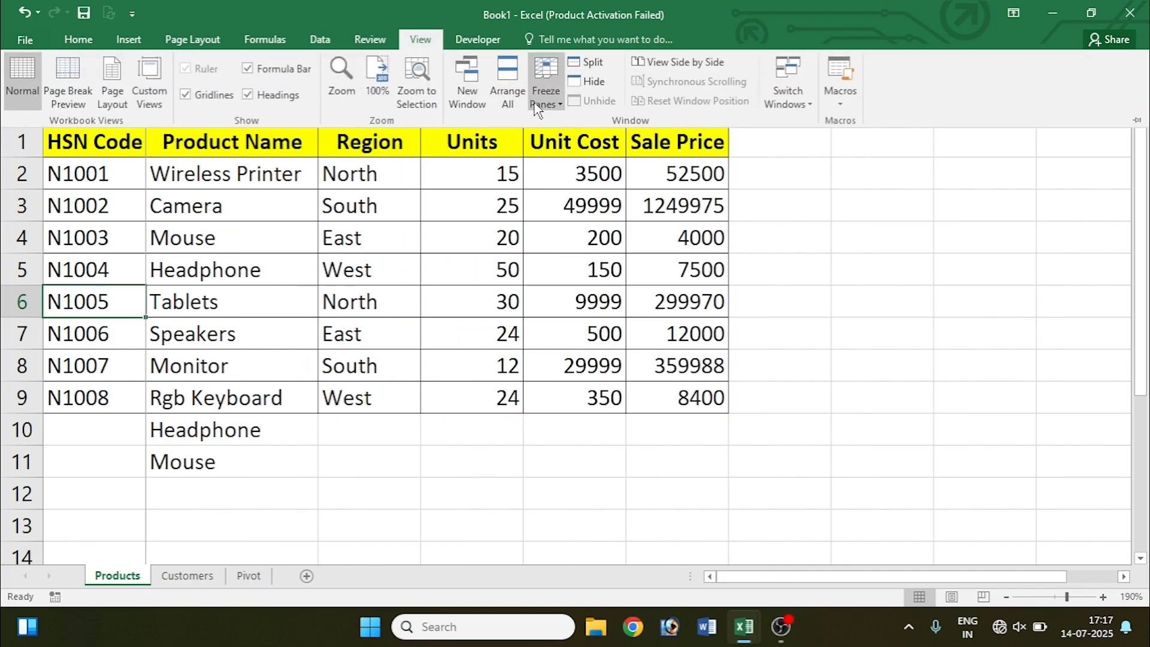
{"action": "left_click", "coordinate": [545, 96]}
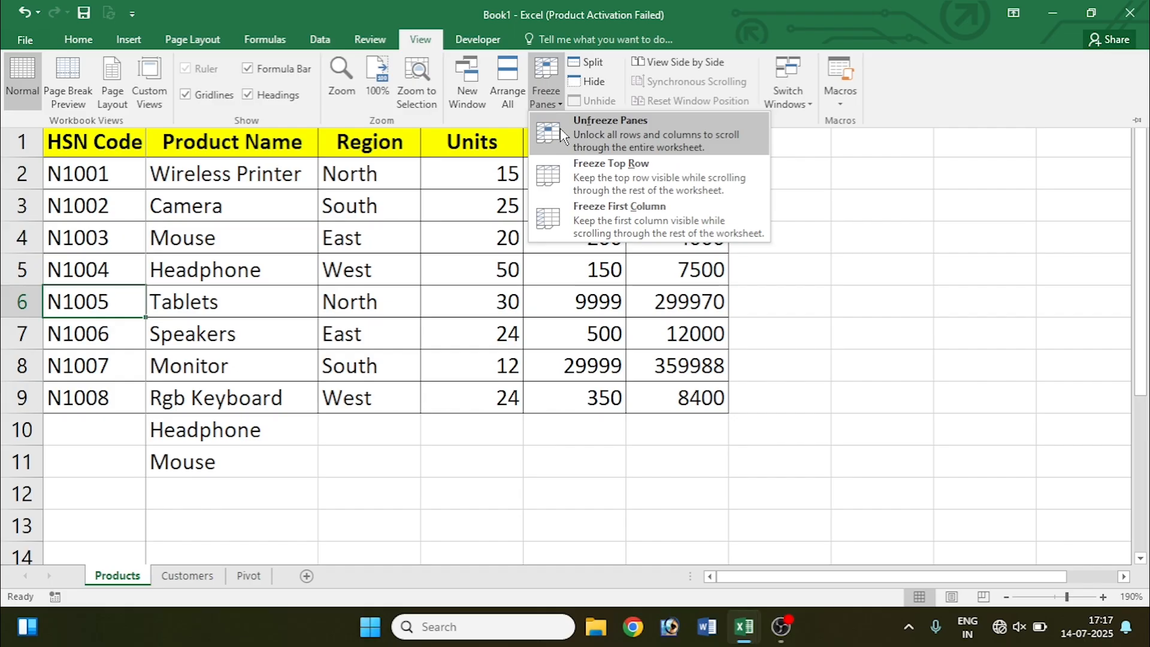
{"action": "left_click", "coordinate": [578, 135]}
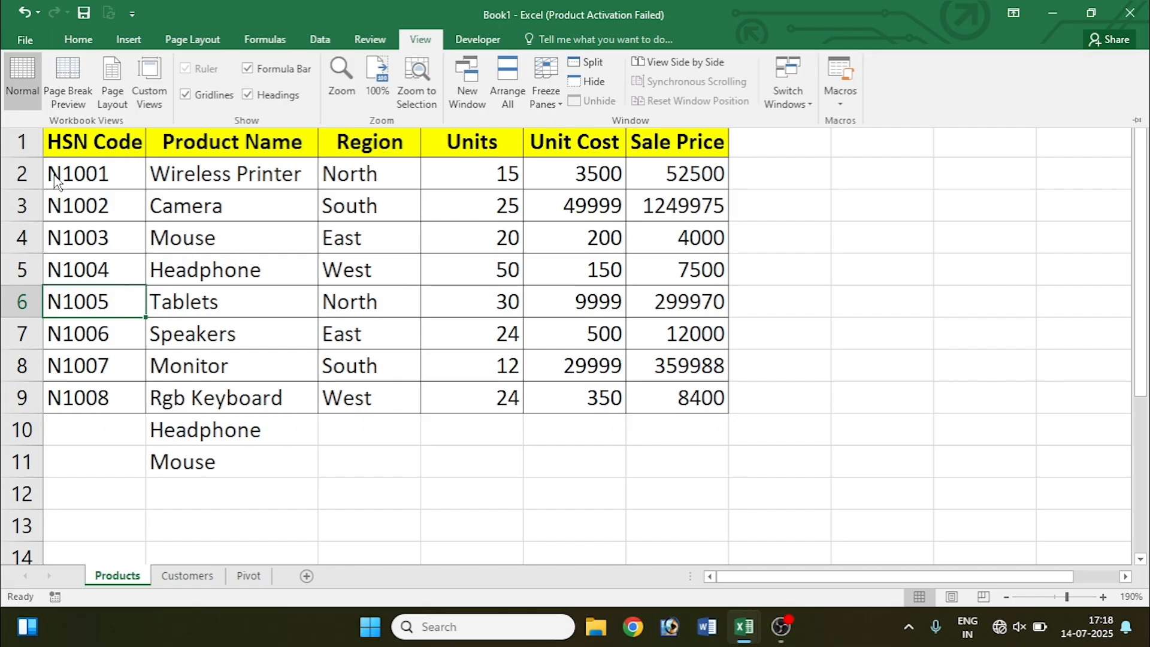
Freeze the rows above row 5 on the Products sheet and check them further down the sheet
{"action": "left_click", "coordinate": [27, 264]}
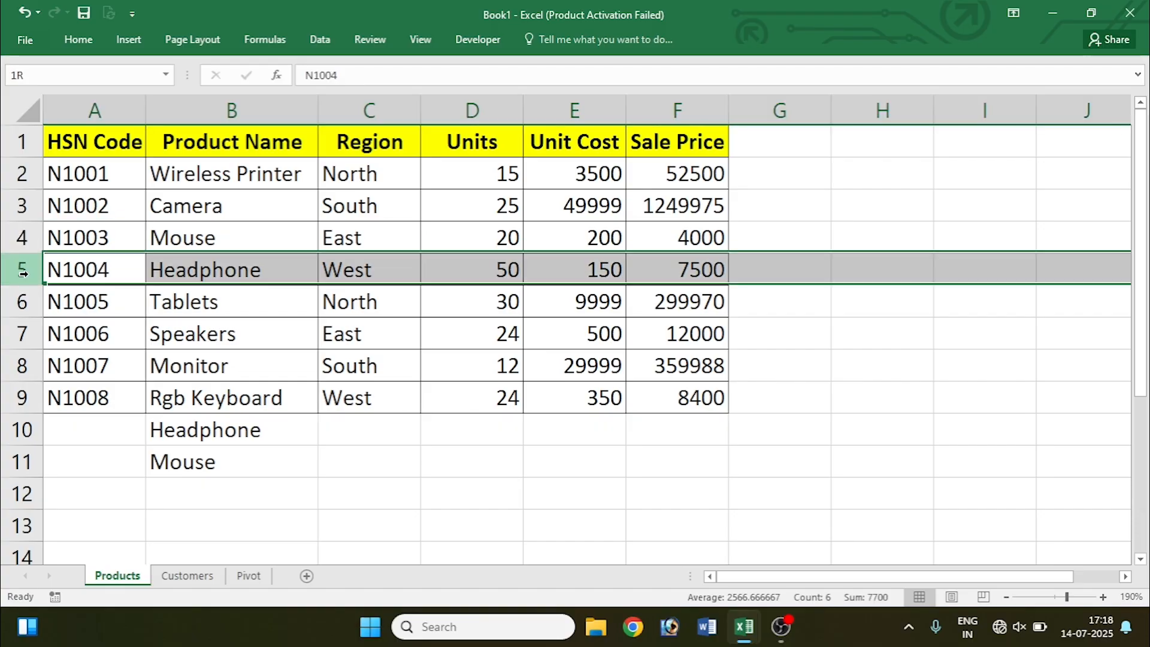
{"action": "left_click", "coordinate": [419, 39]}
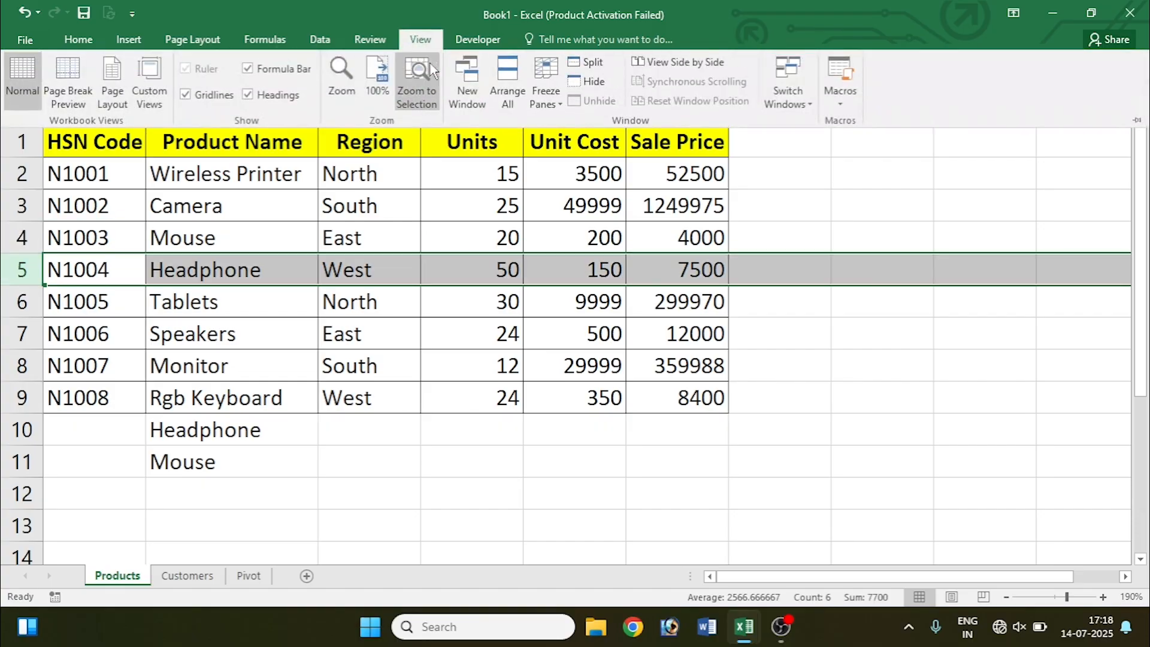
{"action": "left_click", "coordinate": [534, 100]}
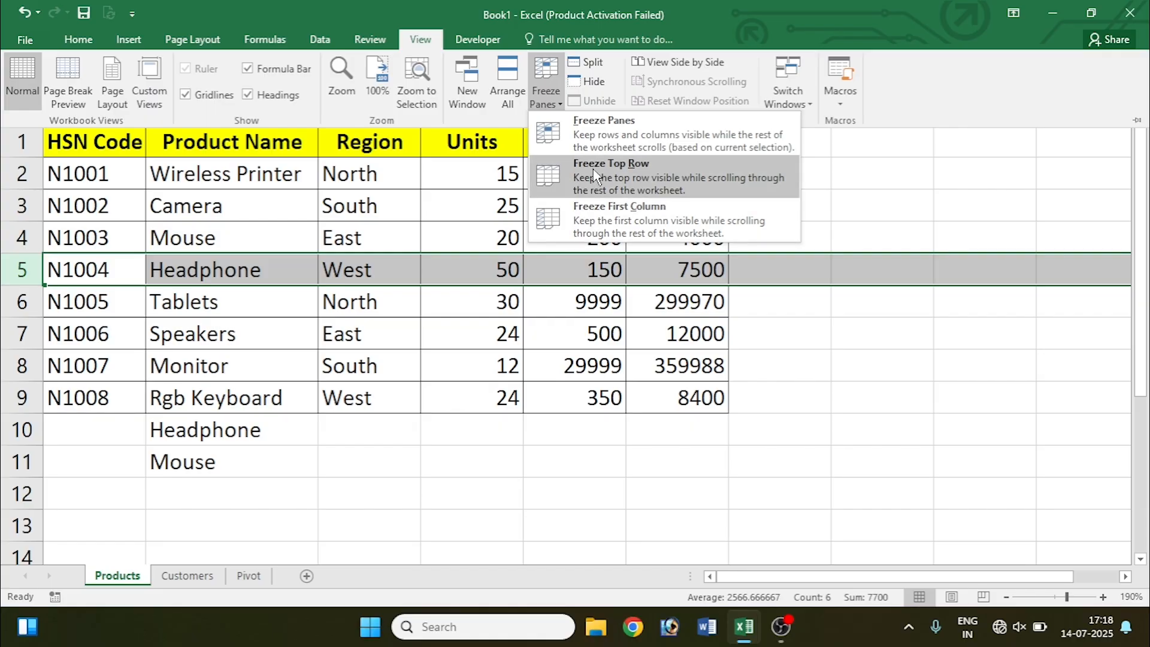
{"action": "left_click", "coordinate": [600, 147]}
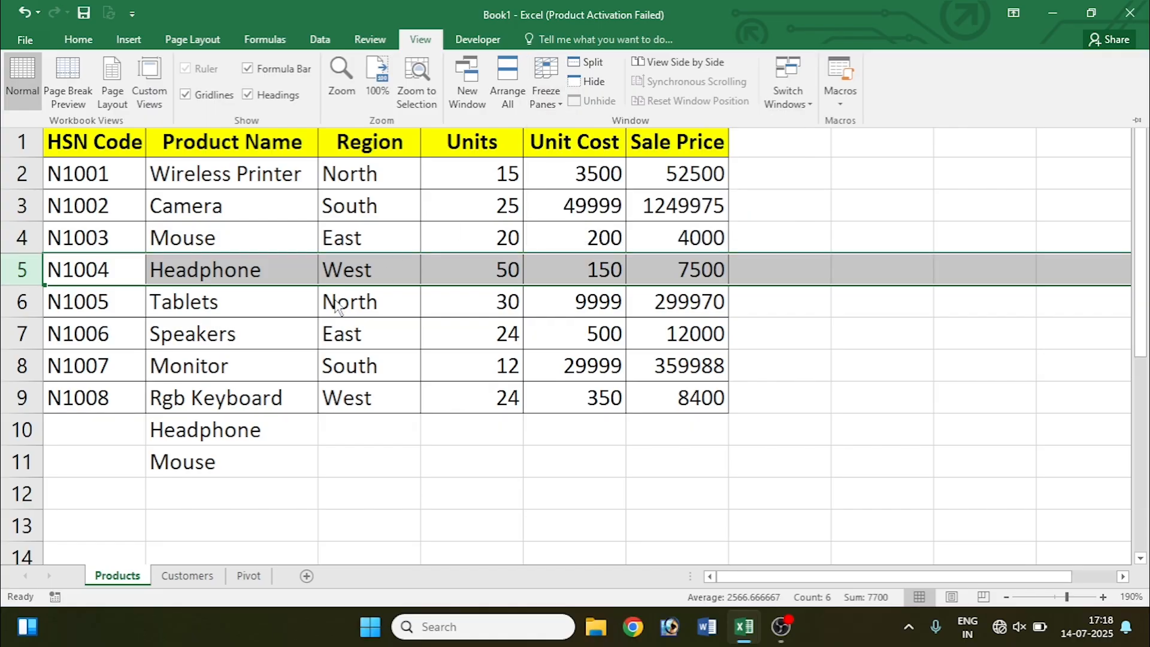
{"action": "scroll", "coordinate": [347, 299], "scroll_direction": "down", "scroll_amount": 4}
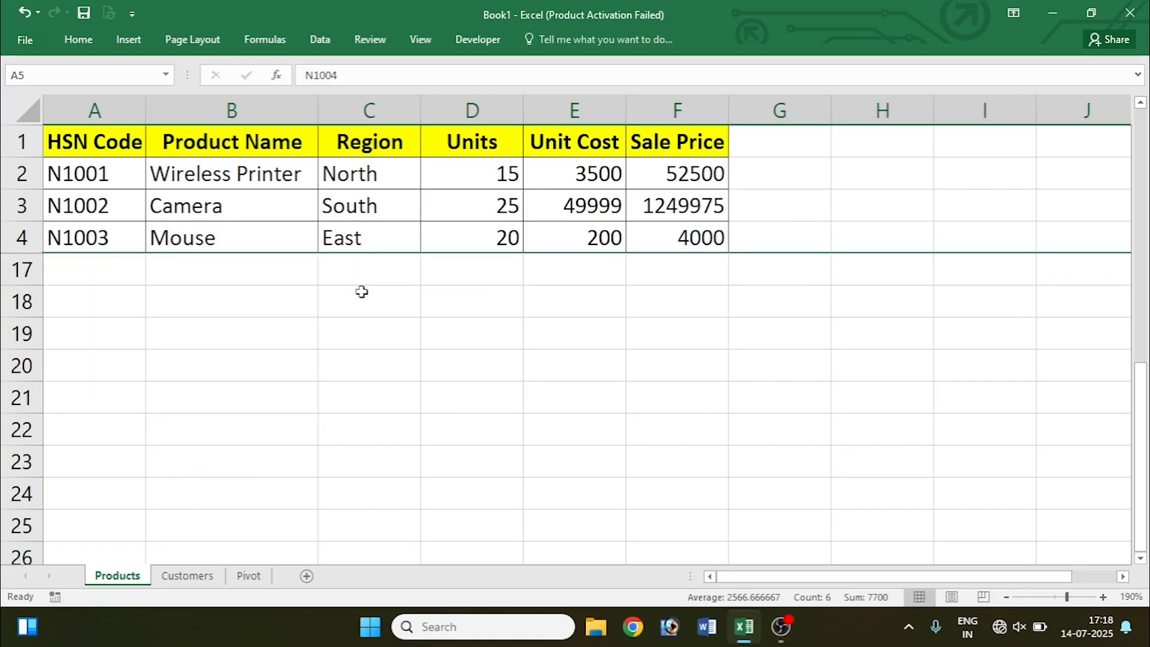
Unfreeze the rows above row 5 on the Products sheet
{"action": "scroll", "coordinate": [361, 292], "scroll_direction": "up", "scroll_amount": 4}
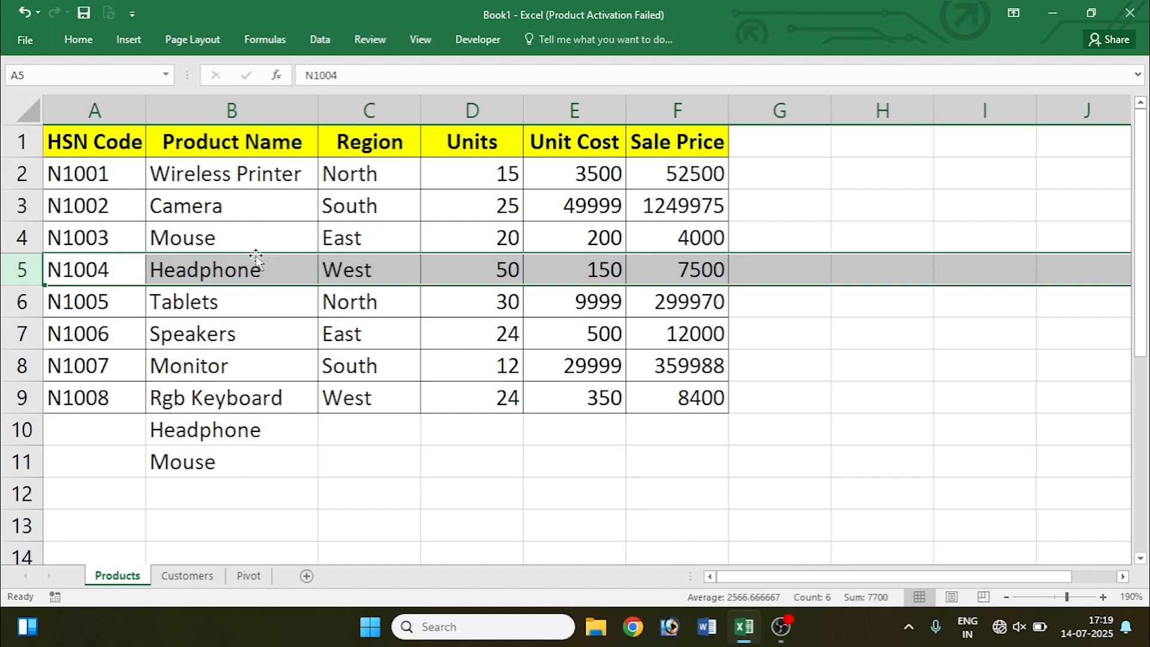
{"action": "scroll", "coordinate": [272, 272], "scroll_direction": "down", "scroll_amount": 3}
{"action": "scroll", "coordinate": [273, 272], "scroll_direction": "up", "scroll_amount": 3}
{"action": "left_click", "coordinate": [421, 39]}
{"action": "left_click", "coordinate": [546, 99]}
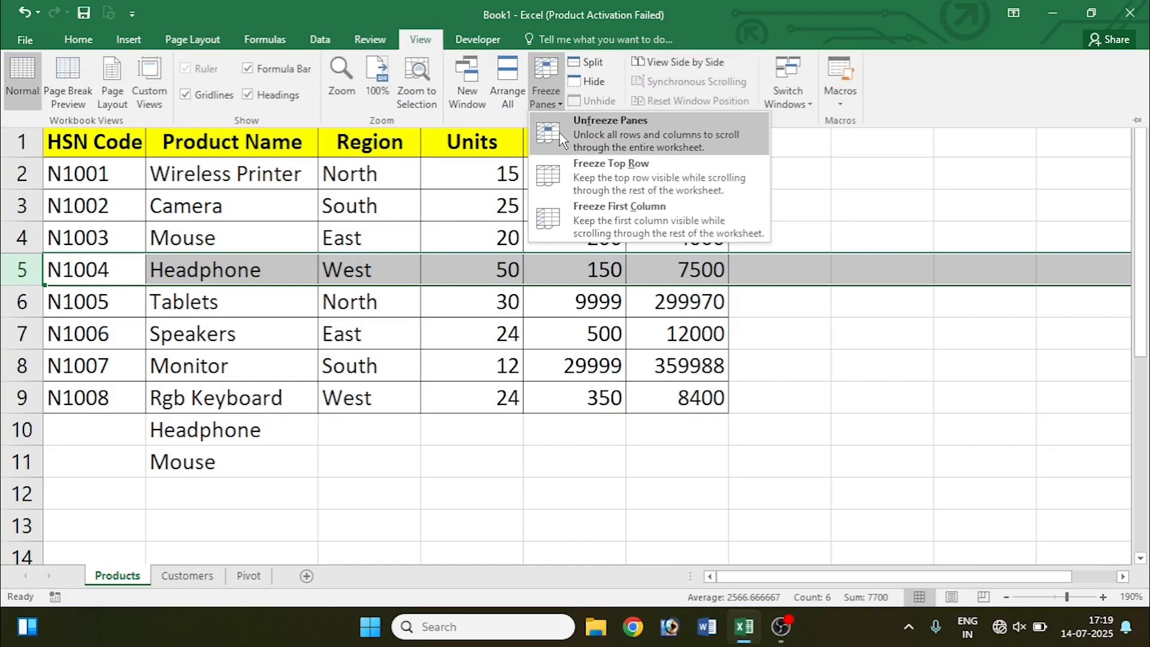
{"action": "left_click", "coordinate": [563, 135]}
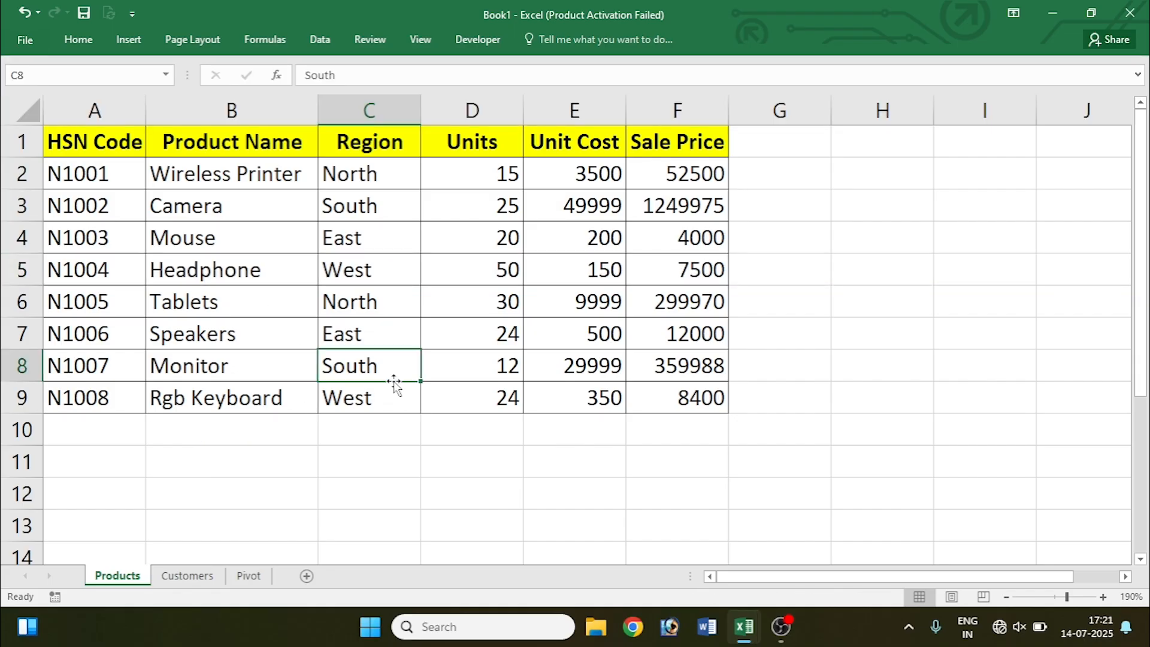
Inspect the Sale Price formulas in cells F3 and F2 without changing them
{"action": "left_click", "coordinate": [670, 207]}
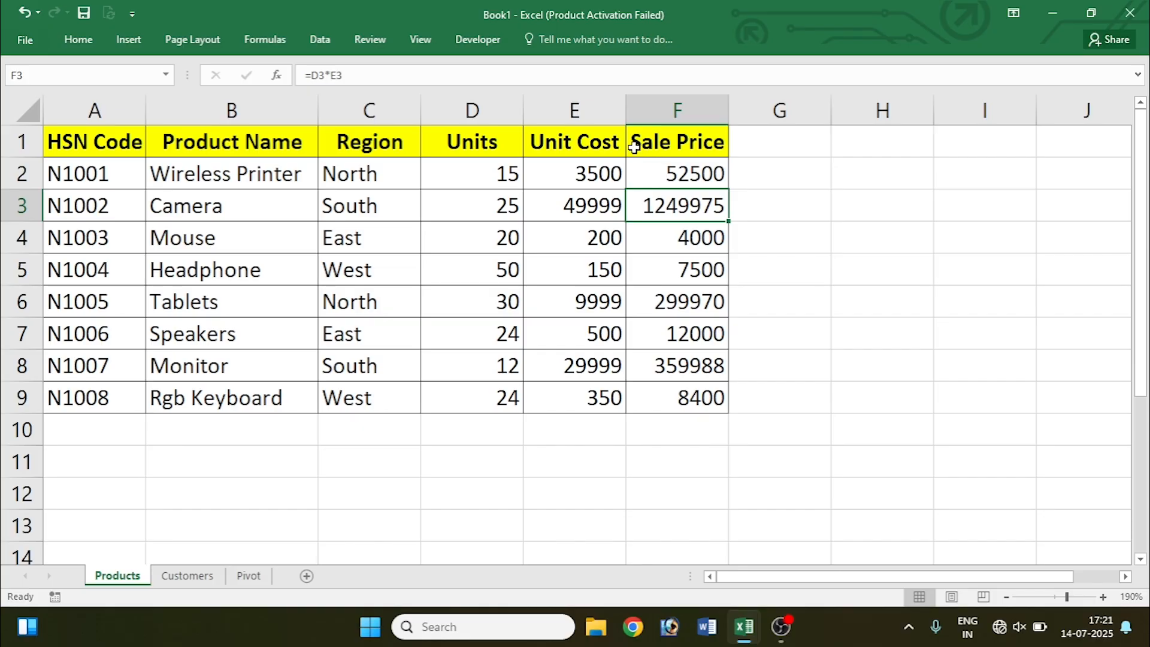
{"action": "double_click", "coordinate": [674, 173]}
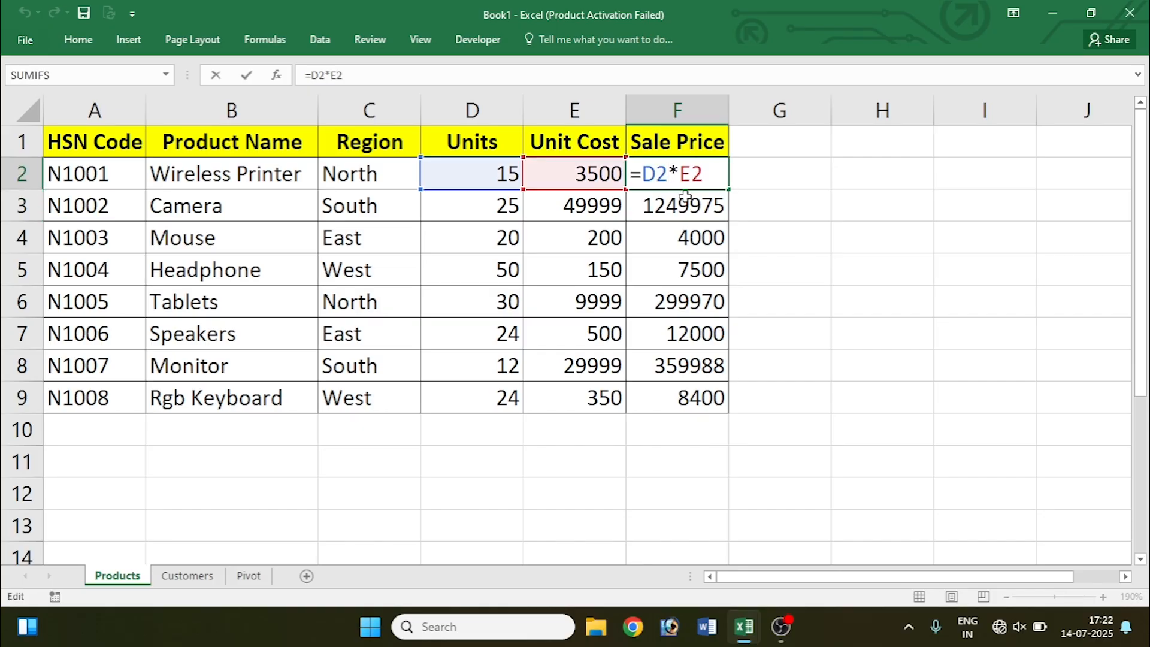
{"action": "key", "text": "Return"}
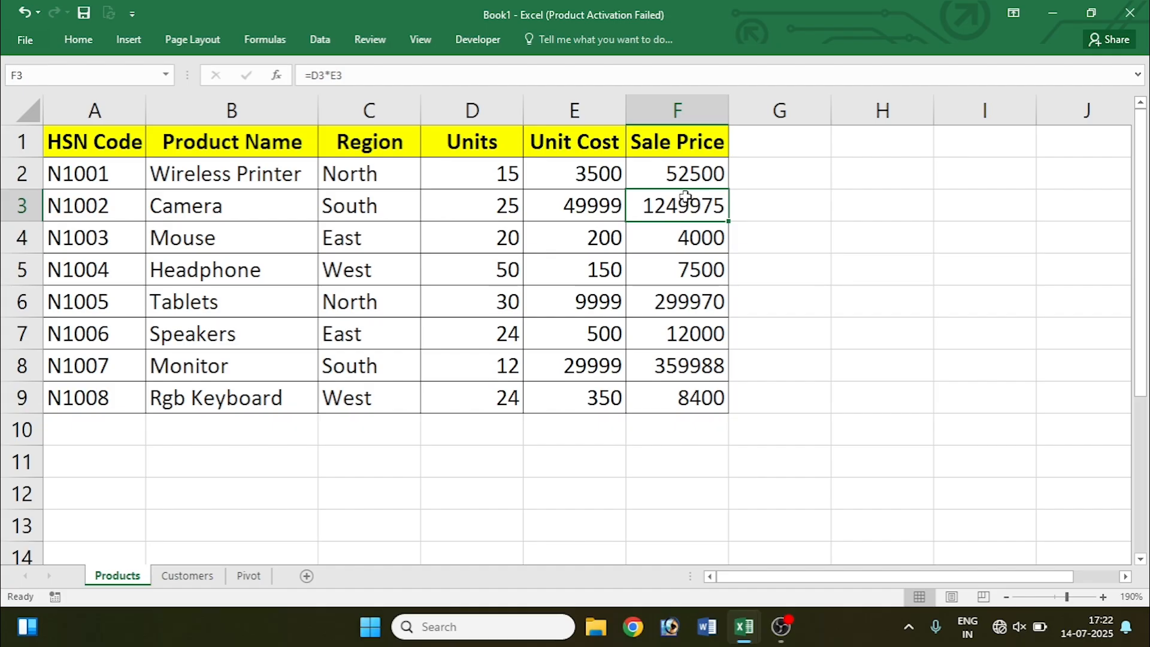
Replace the Sale Price formulas in F2:F9 with their values using Paste Special, and check the content of cell F3
{"action": "left_click_drag", "start_coordinate": [668, 174], "coordinate": [669, 397]}
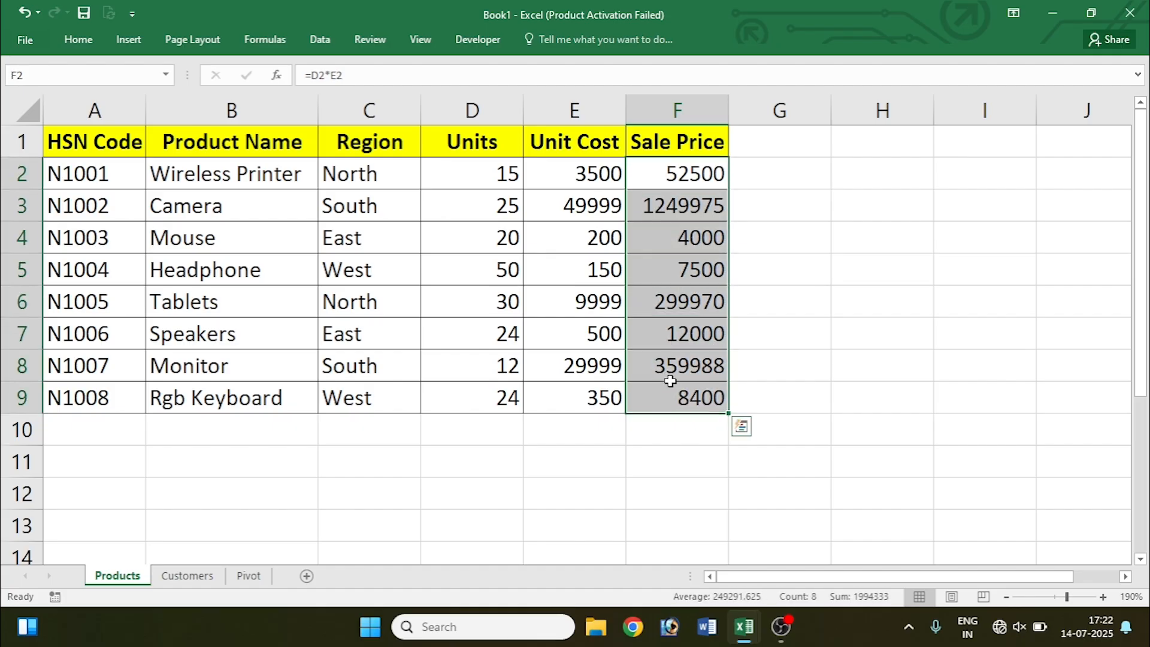
{"action": "key", "text": "ctrl+c"}
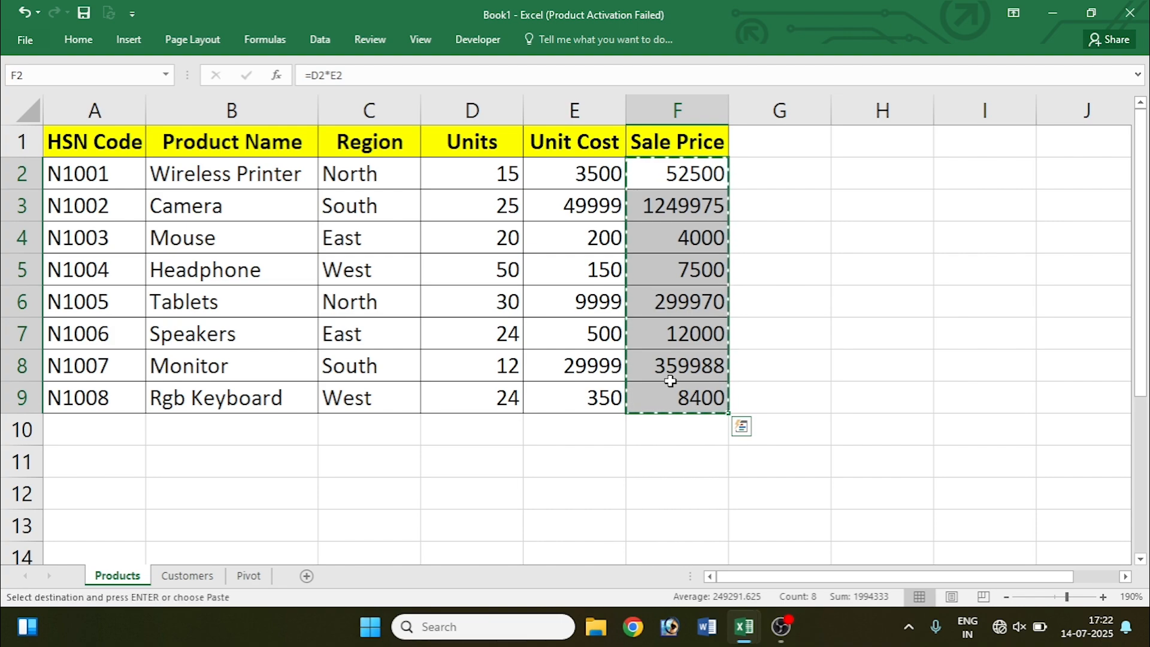
{"action": "key", "text": "ctrl+alt+v"}
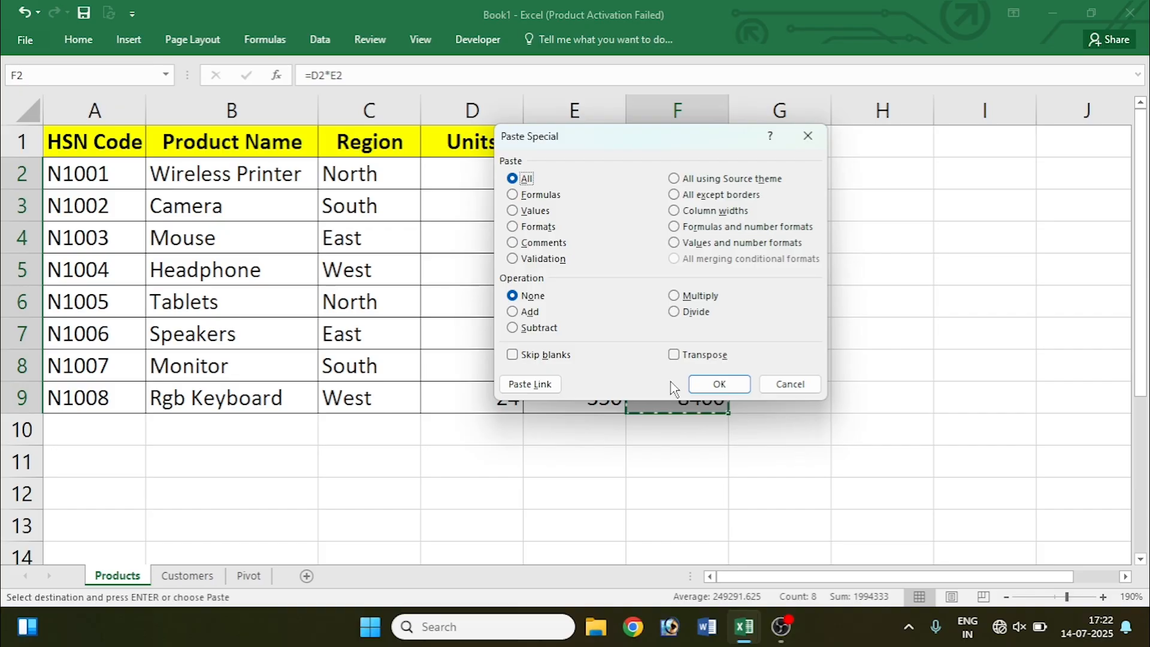
{"action": "key", "text": "v"}
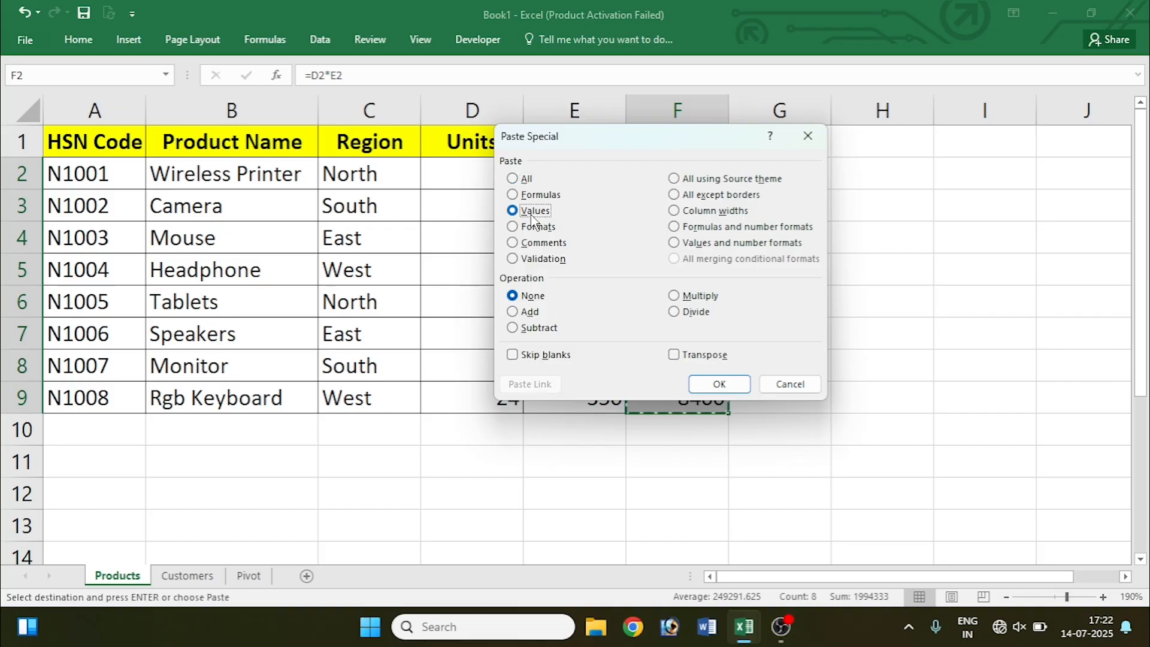
{"action": "left_click", "coordinate": [718, 383]}
{"action": "key", "text": "Escape"}
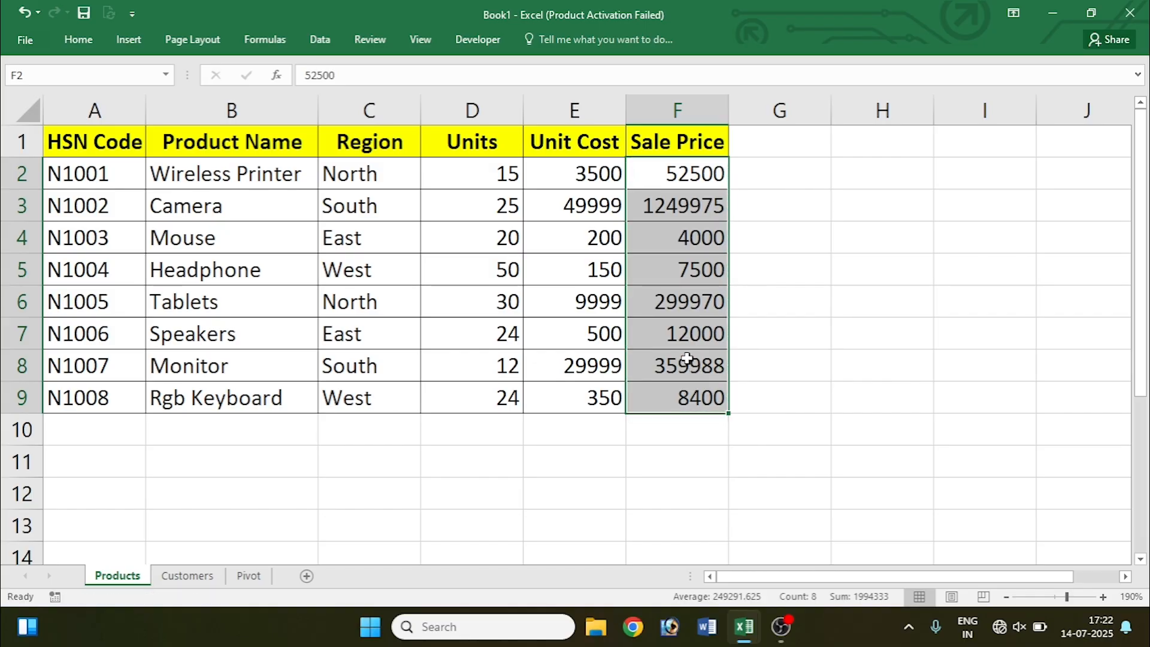
{"action": "left_click", "coordinate": [686, 209]}
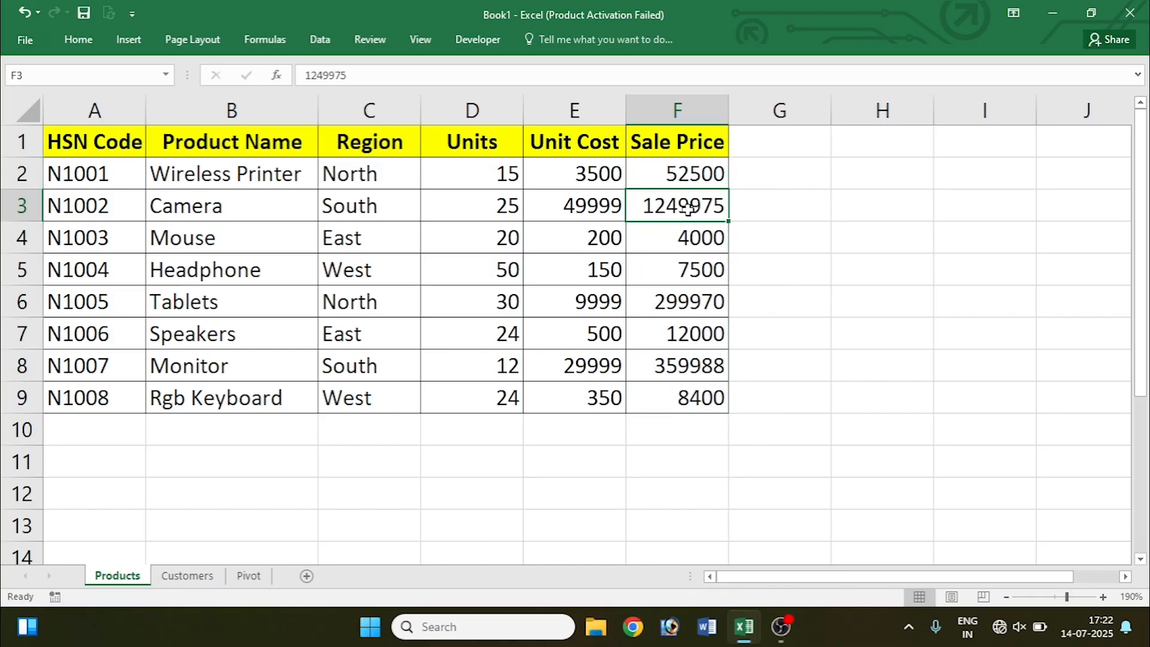